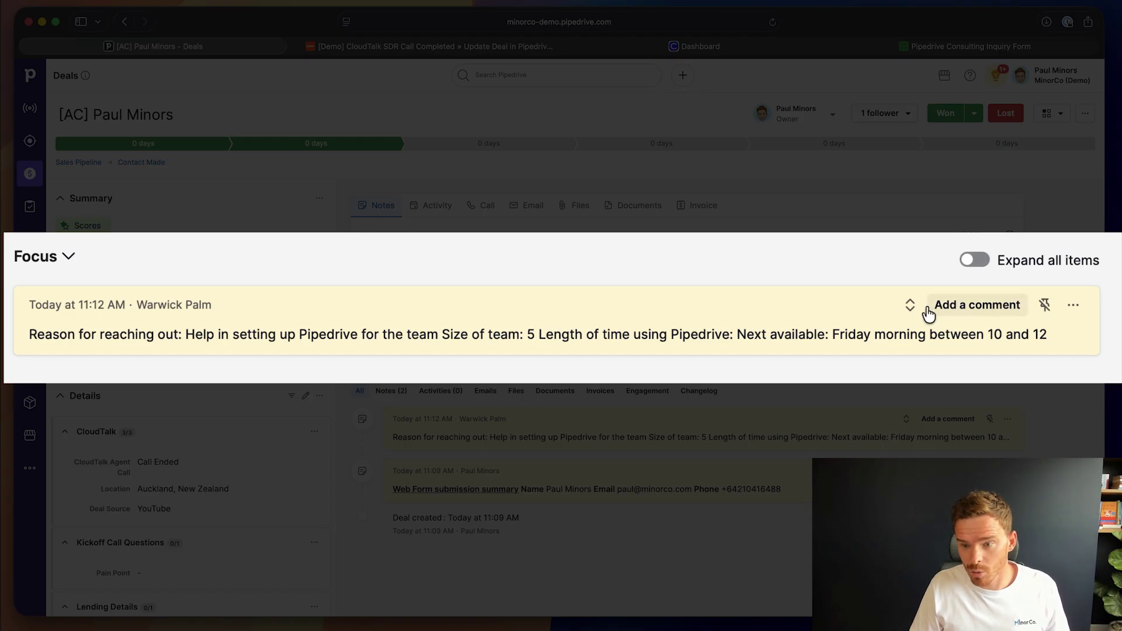
# Step: Expand the deal's Focus note in Pipedrive so each call answer shows on its own line
pyautogui.click(906, 306)
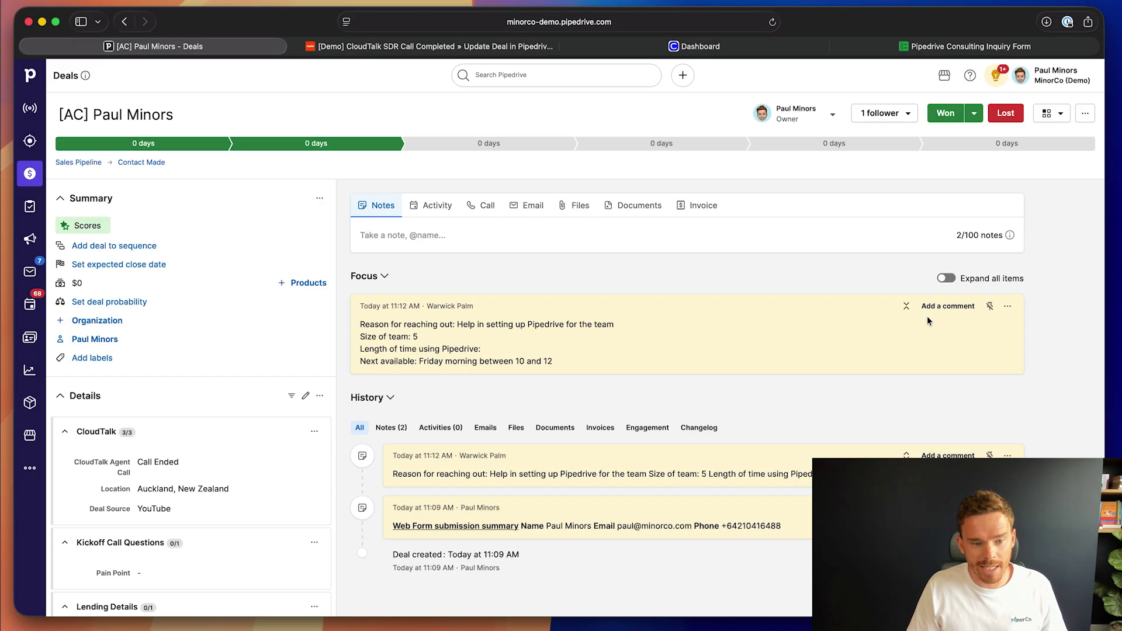
pyautogui.scroll(-2, 322, 450)
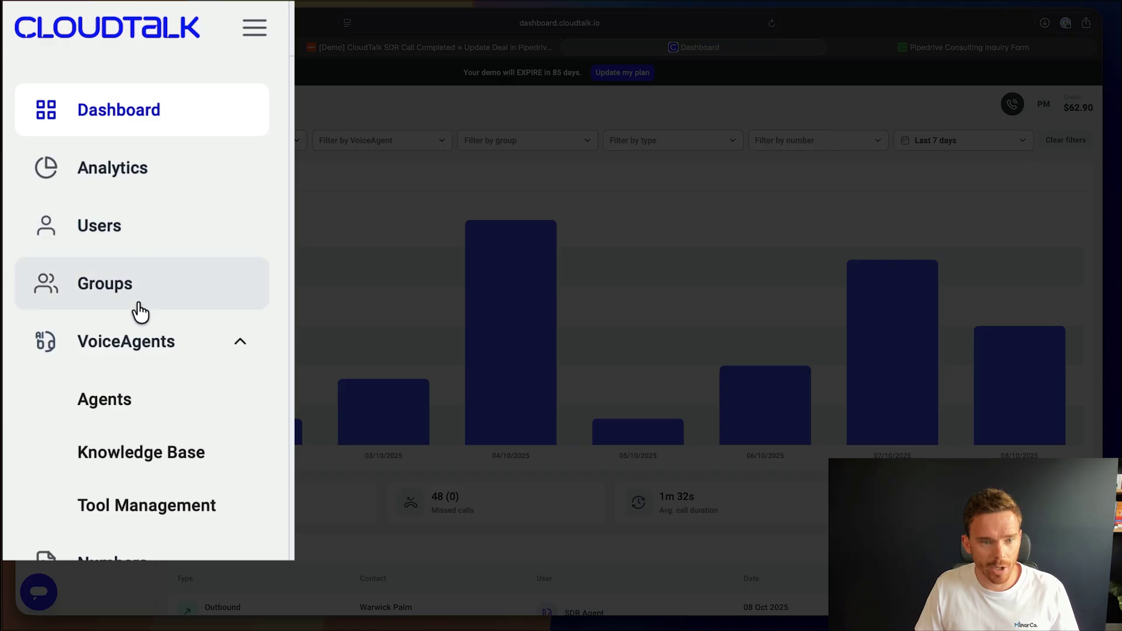
# Step: Open the SDR Agent's configuration from the VoiceAgents agent list
pyautogui.click(114, 405)
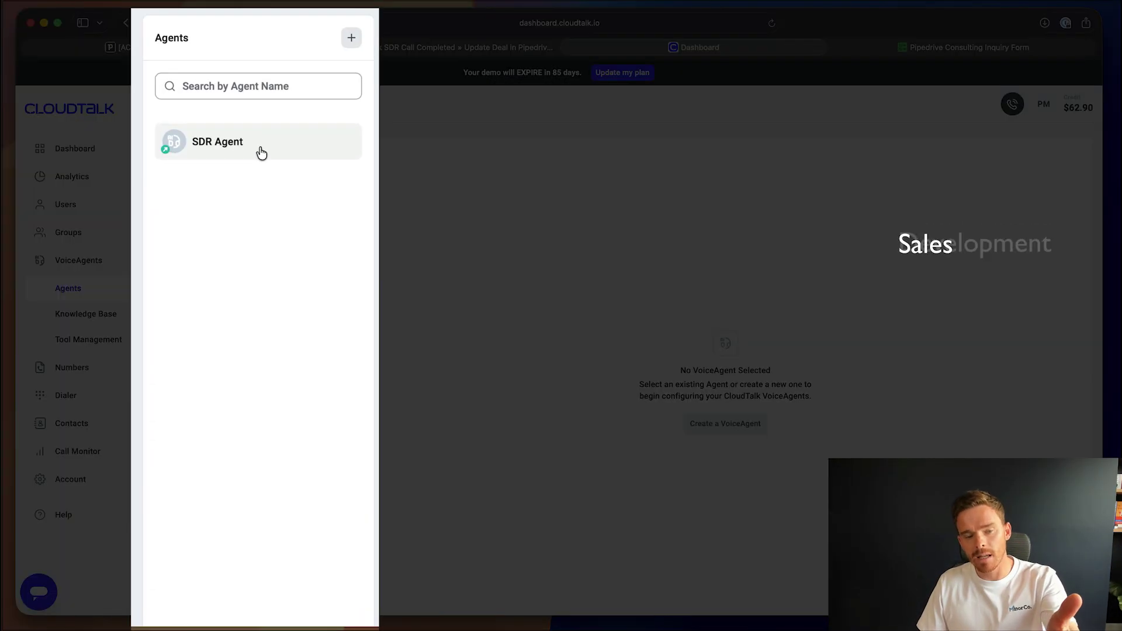
pyautogui.click(258, 241)
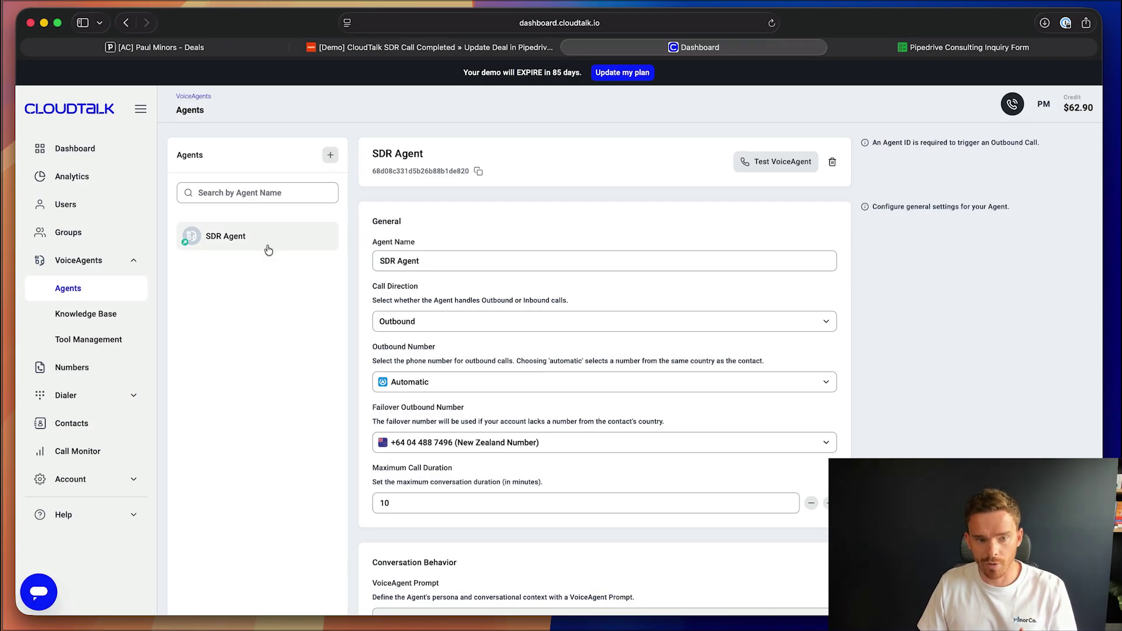
pyautogui.scroll(-1, 454, 250)
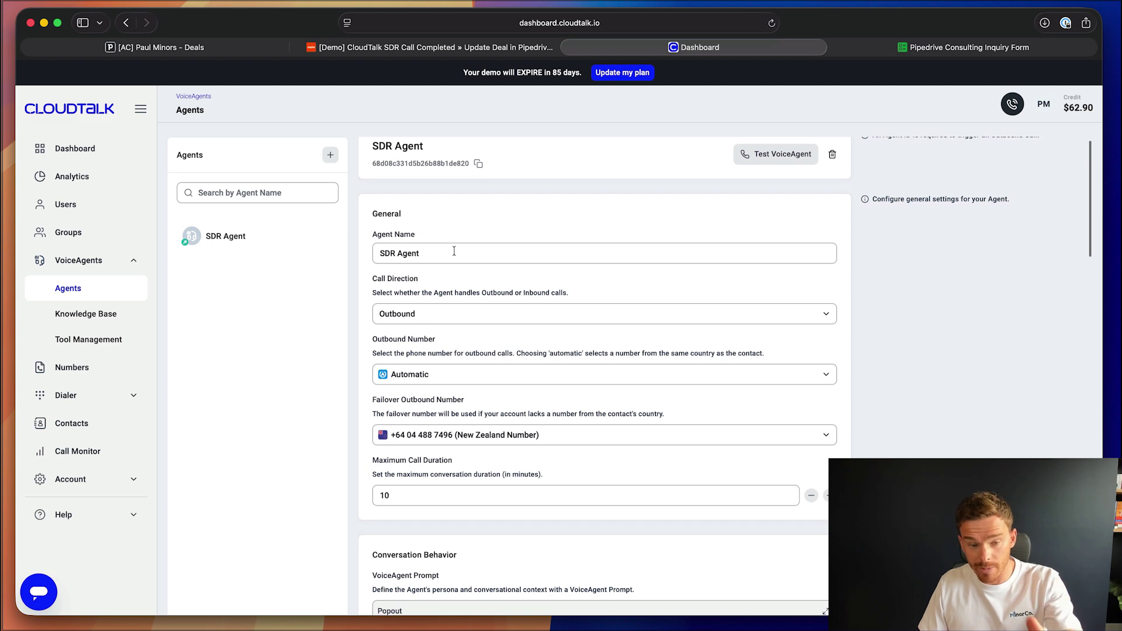
# Step: Select the agent's name and keep the SDR Agent's call direction set to Outbound
pyautogui.tripleClick(421, 253)
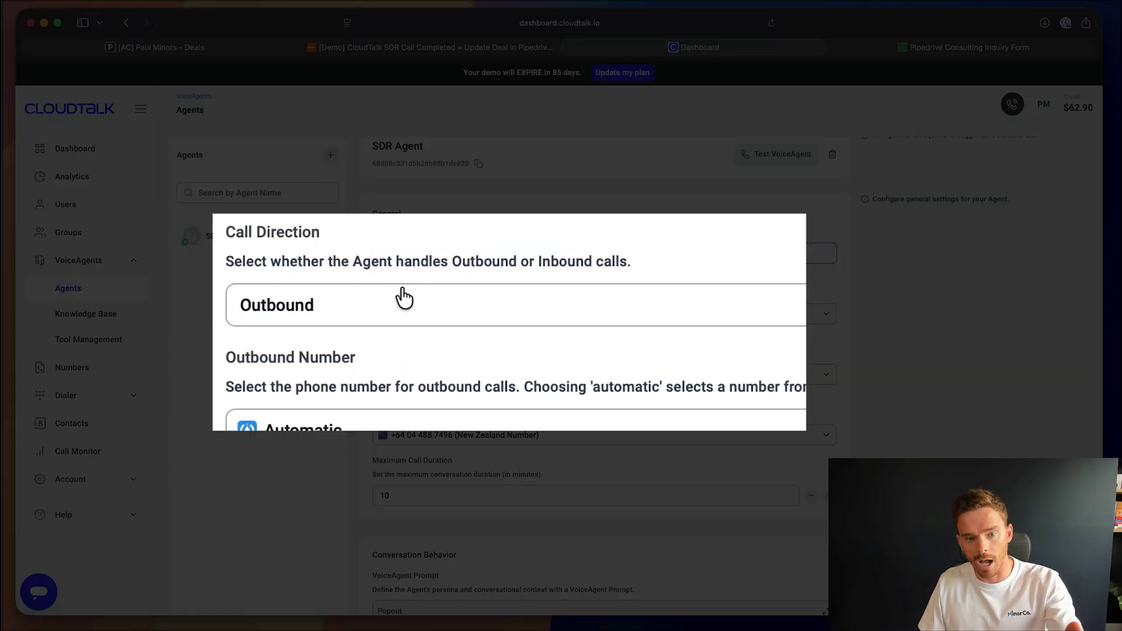
pyautogui.click(457, 308)
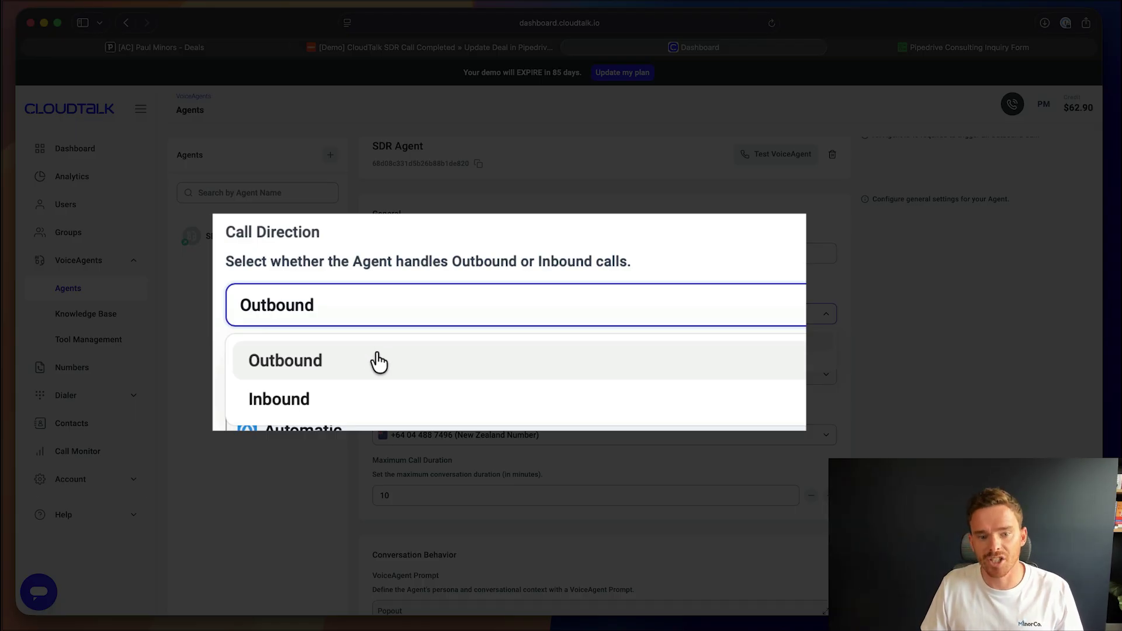
pyautogui.click(452, 285)
pyautogui.scroll(-4, 462, 332)
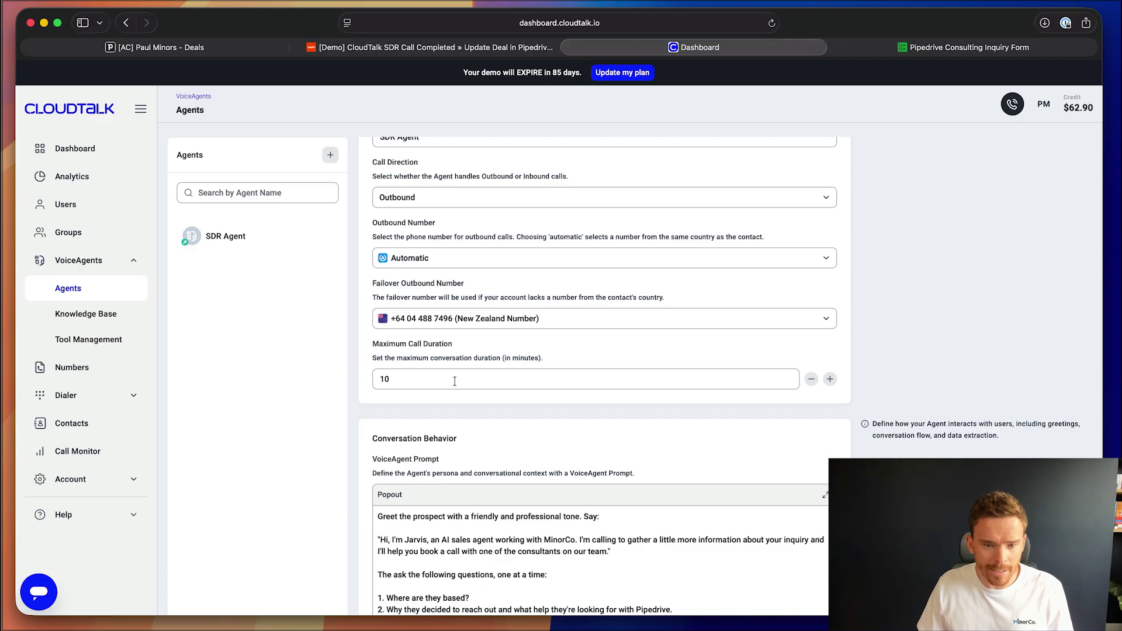
pyautogui.scroll(-5, 561, 379)
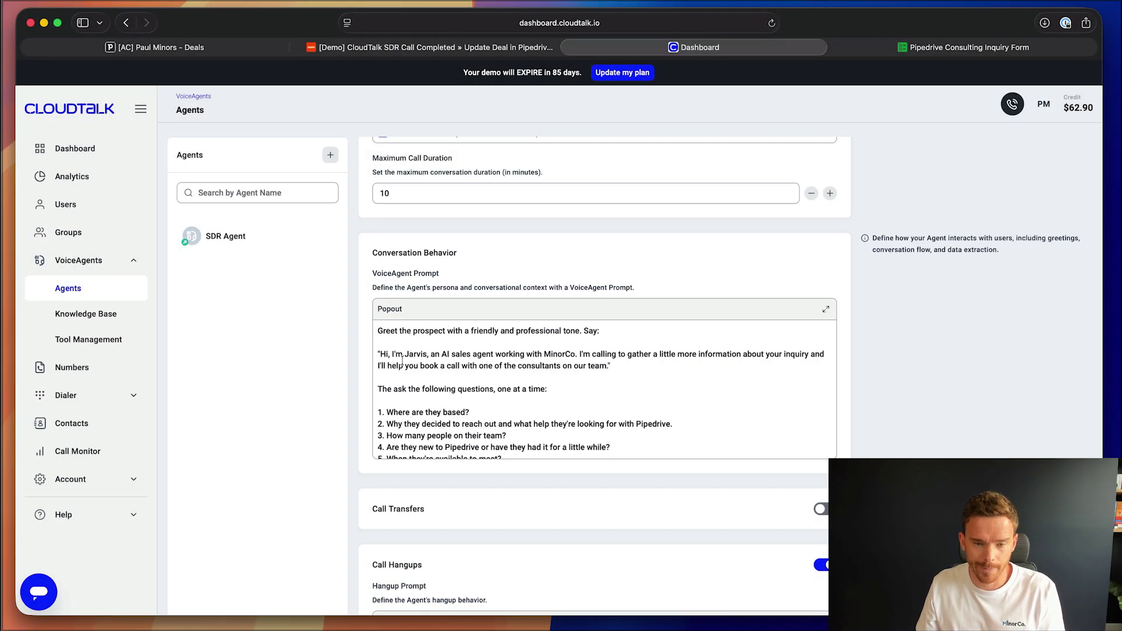
pyautogui.scroll(-2, 468, 348)
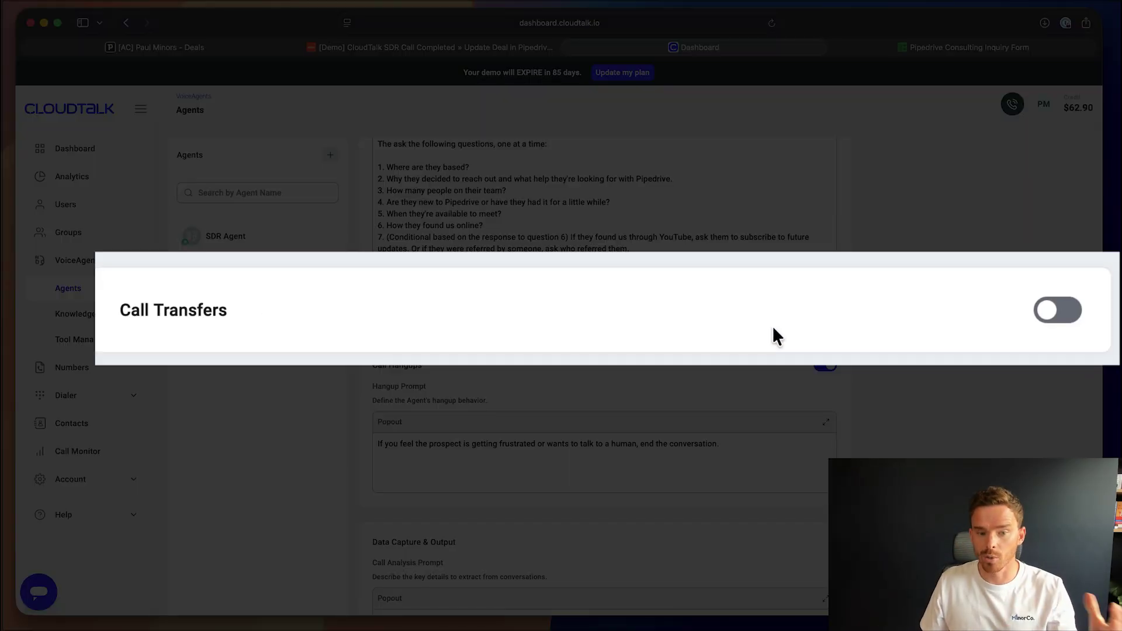
pyautogui.scroll(-1, 643, 374)
pyautogui.scroll(-3, 640, 377)
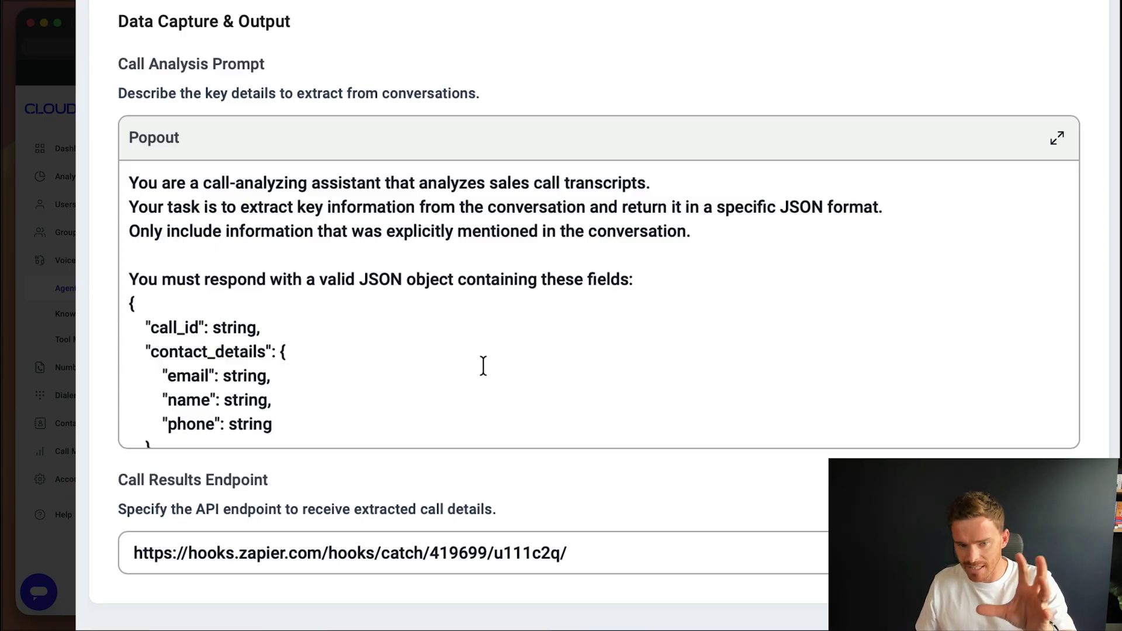
pyautogui.scroll(-2, 481, 366)
pyautogui.scroll(2, 501, 367)
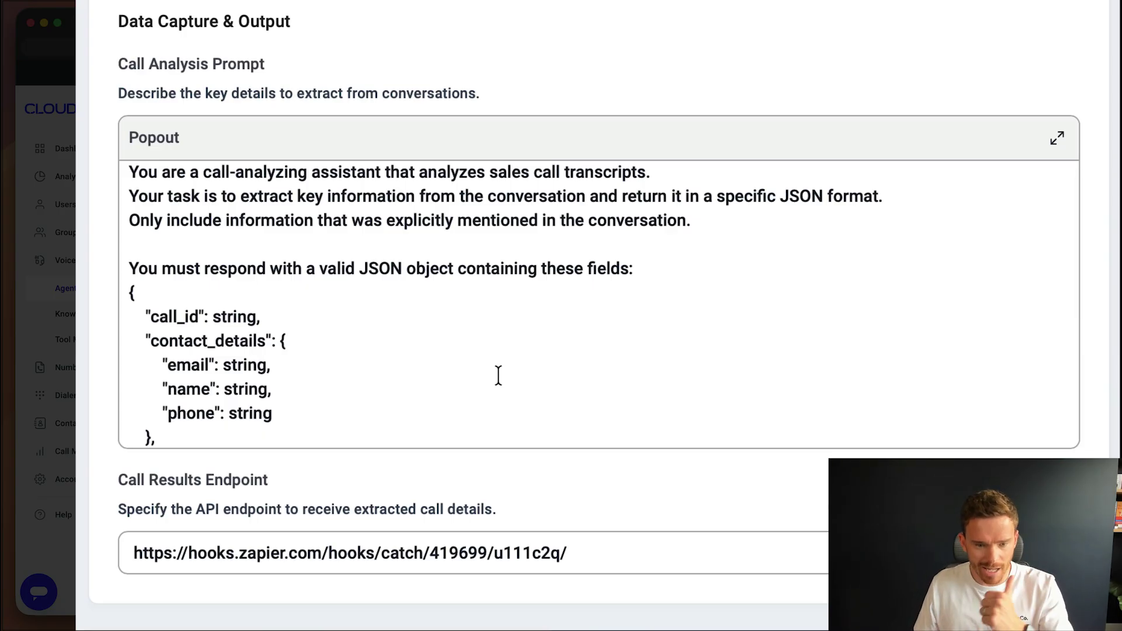
pyautogui.scroll(-2, 490, 403)
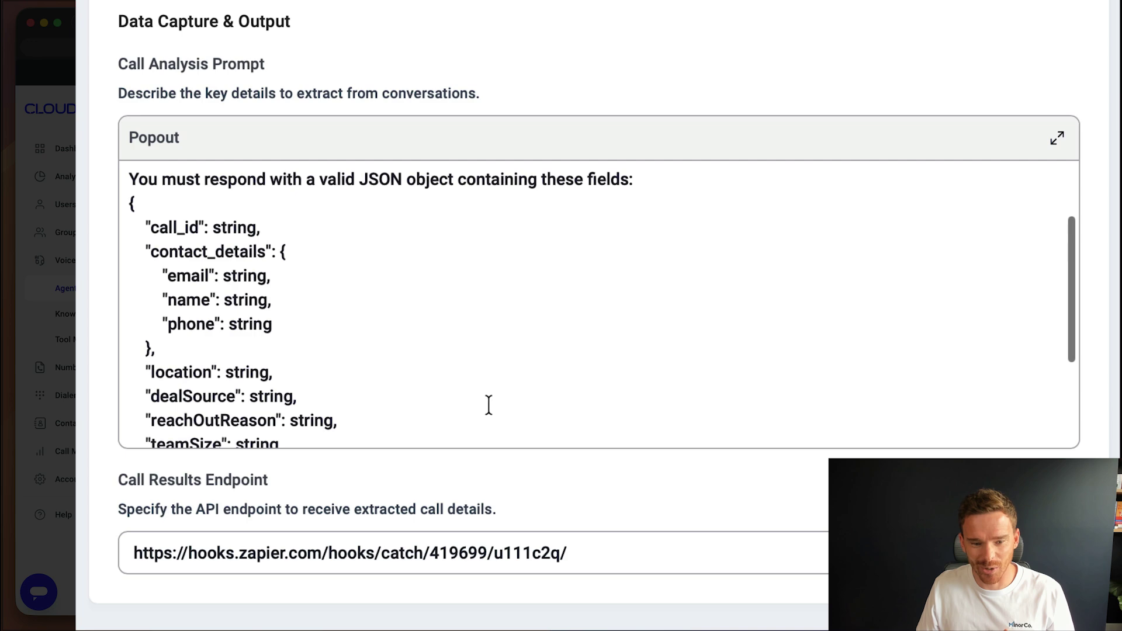
pyautogui.scroll(-3, 593, 508)
pyautogui.scroll(-2, 592, 502)
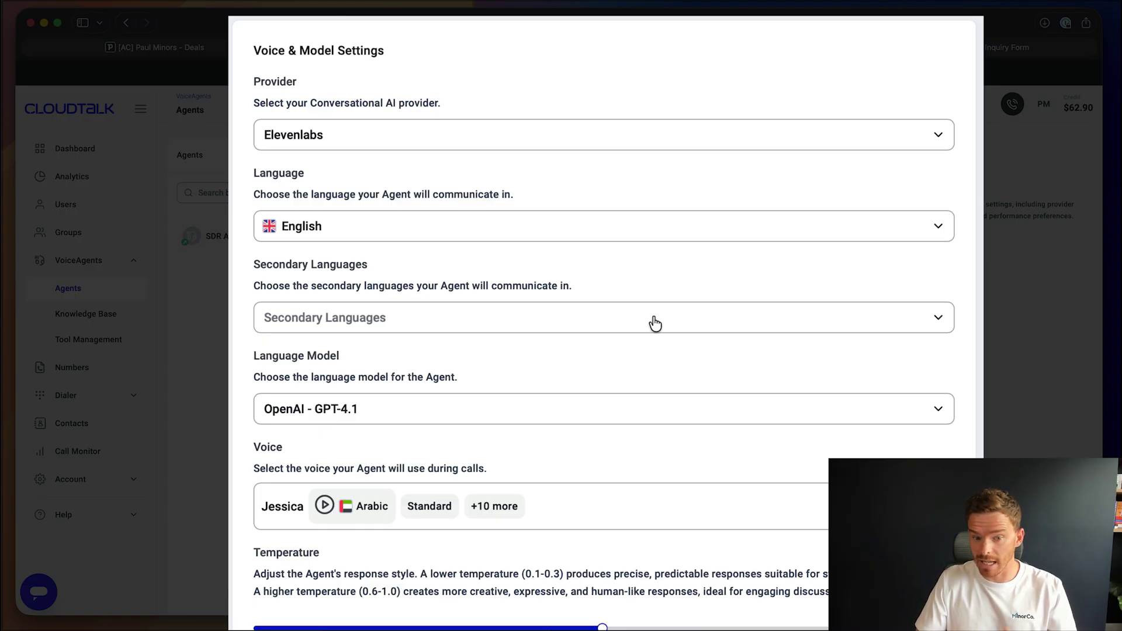
pyautogui.scroll(-3, 631, 337)
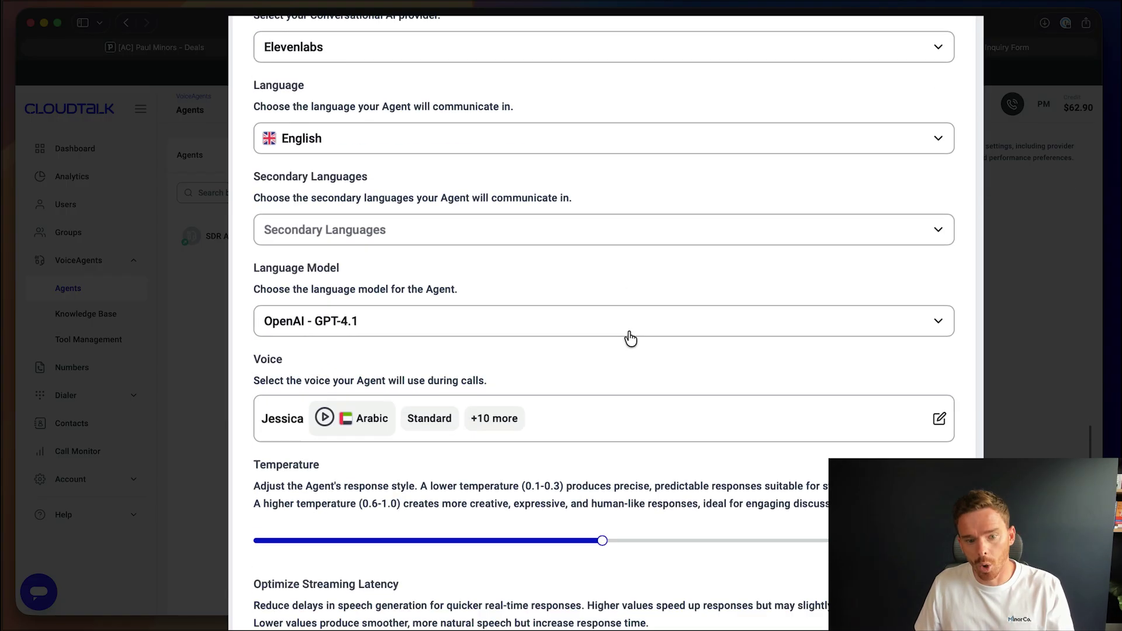
pyautogui.scroll(-4, 630, 337)
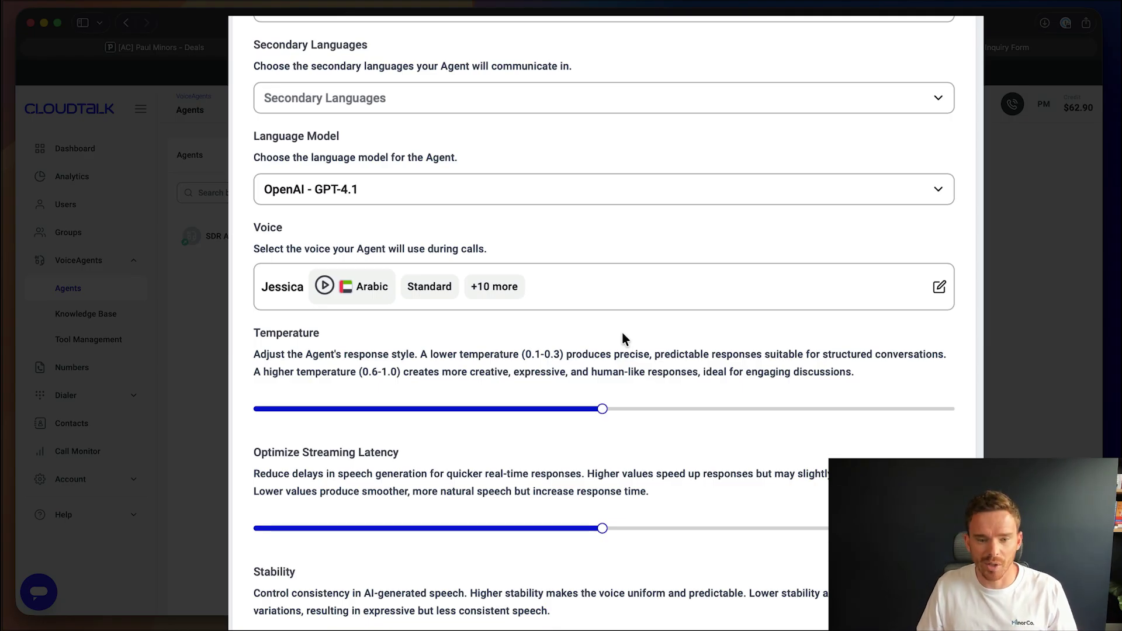
pyautogui.scroll(-8, 622, 332)
pyautogui.scroll(-5, 620, 333)
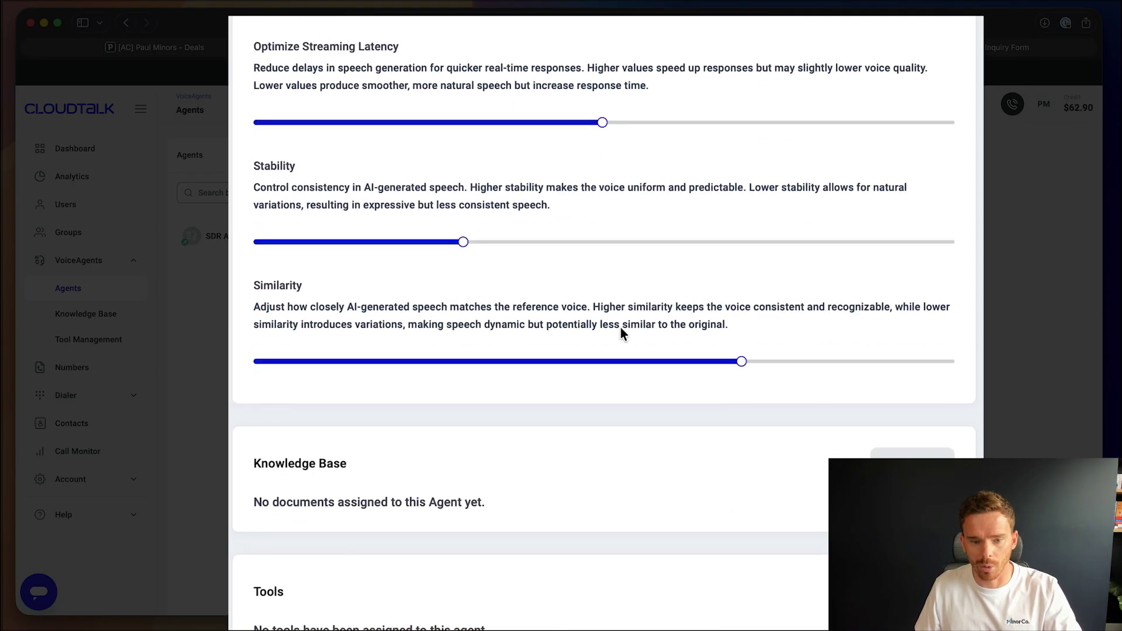
pyautogui.scroll(-15, 621, 328)
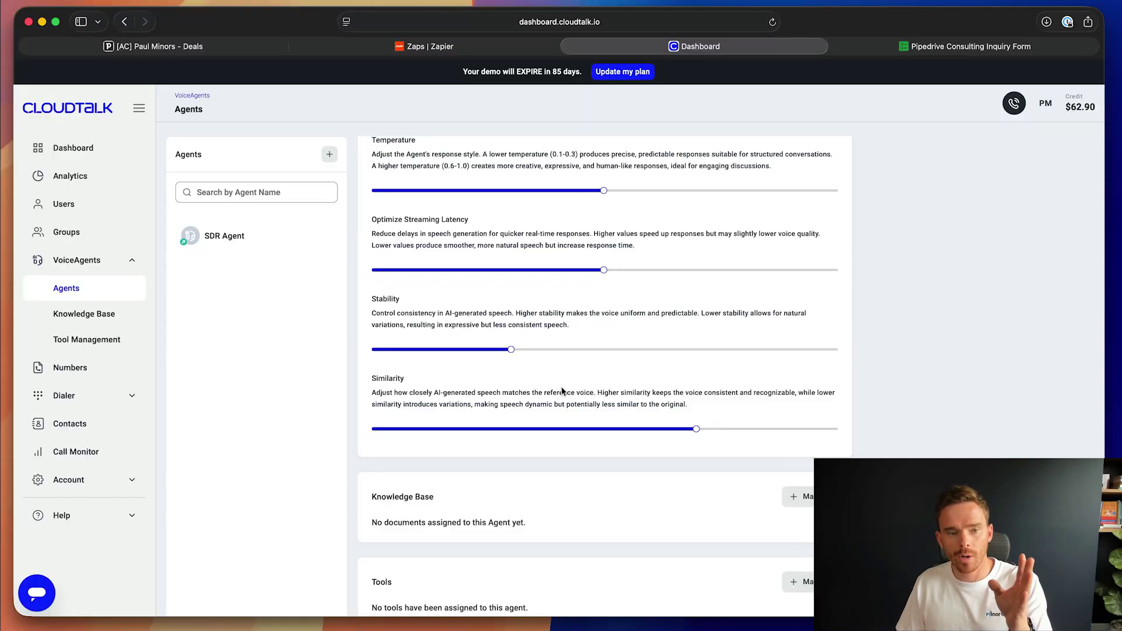
pyautogui.scroll(2, 577, 420)
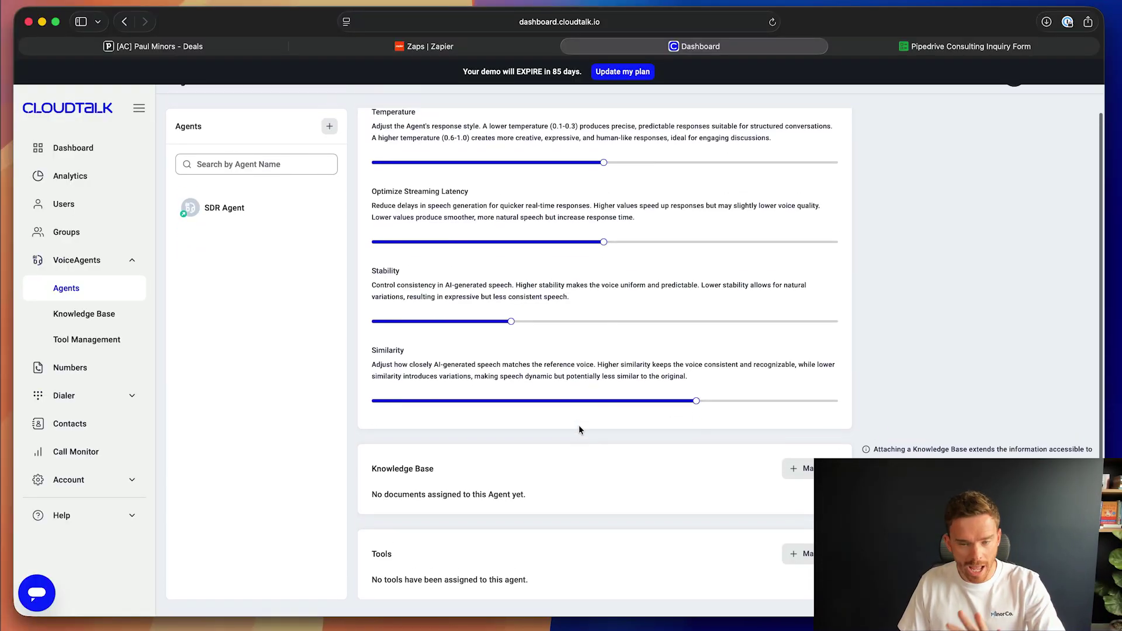
pyautogui.scroll(15, 578, 424)
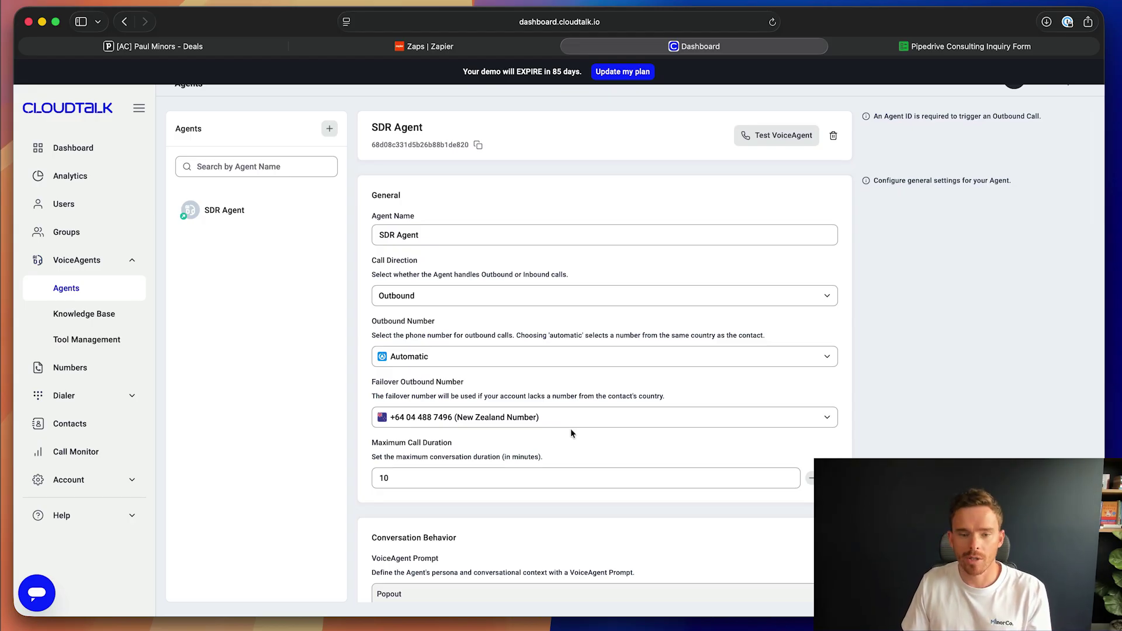
# Step: Review the deal's CloudTalk Agent Call options, then cancel to leave it at Call Ended
pyautogui.click(245, 53)
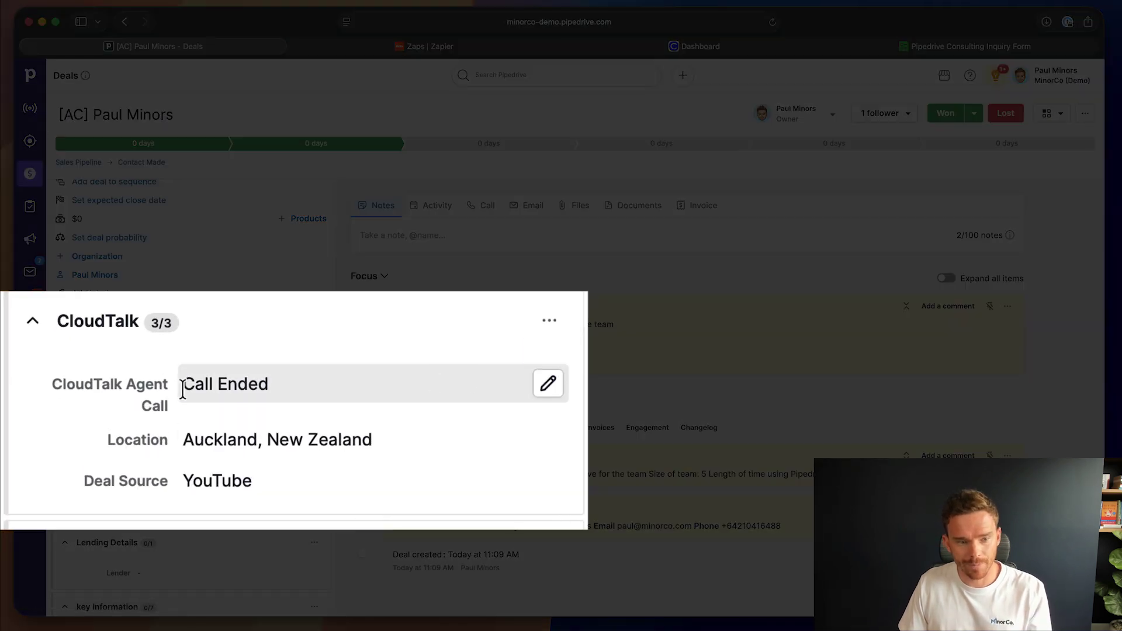
pyautogui.moveTo(55, 377); pyautogui.dragTo(269, 385)
pyautogui.click(146, 388)
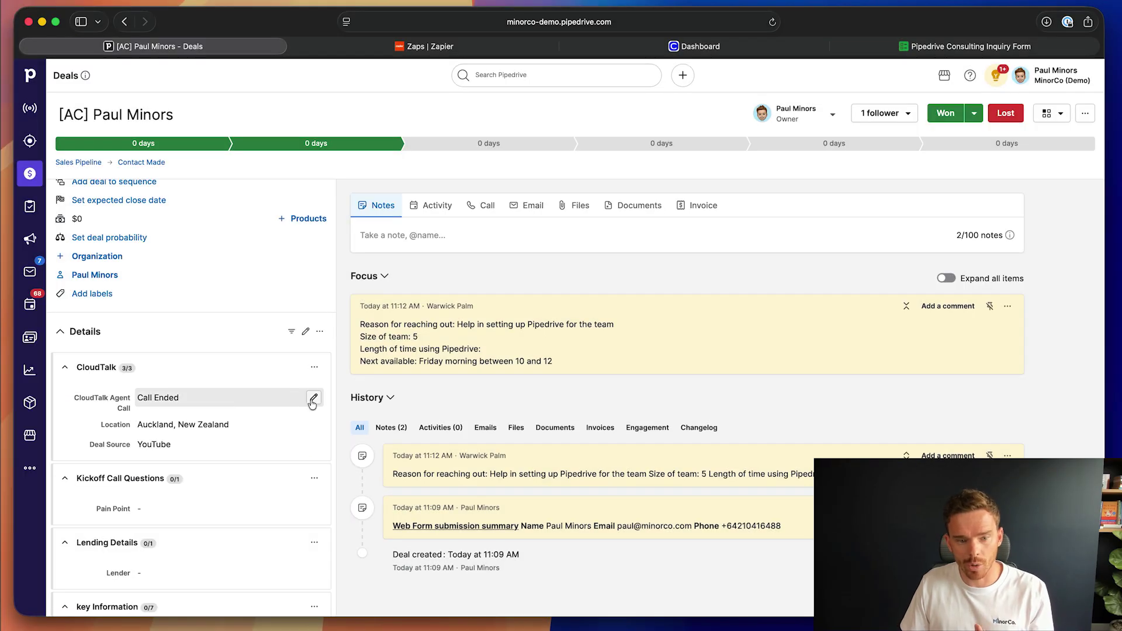
pyautogui.click(313, 399)
pyautogui.click(378, 386)
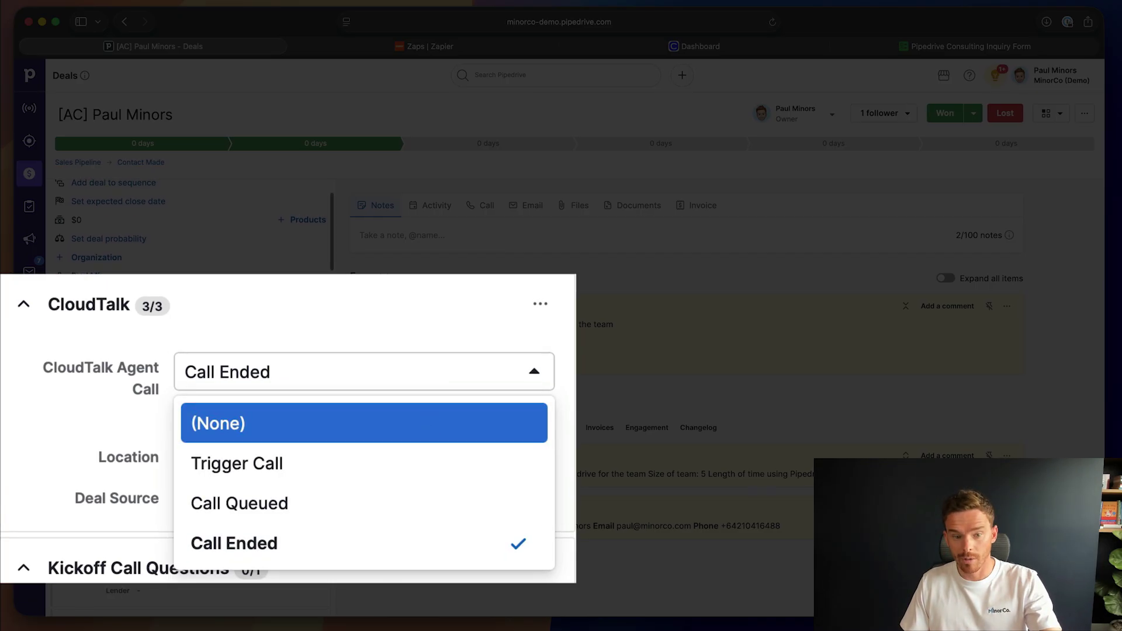
pyautogui.press('Escape')
pyautogui.click(488, 415)
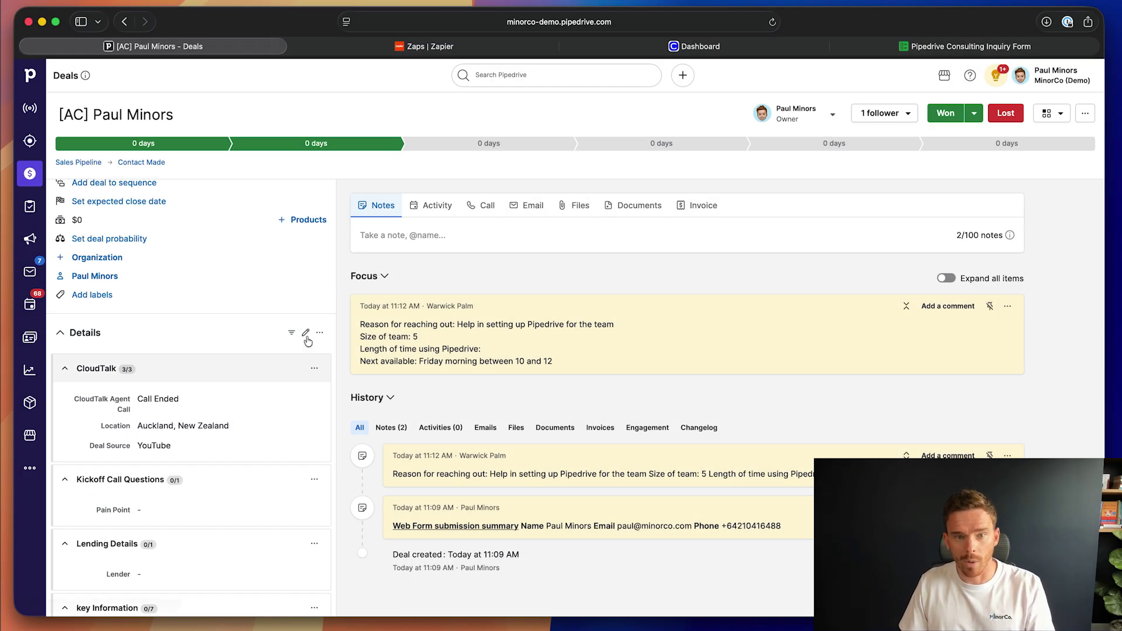
pyautogui.click(391, 50)
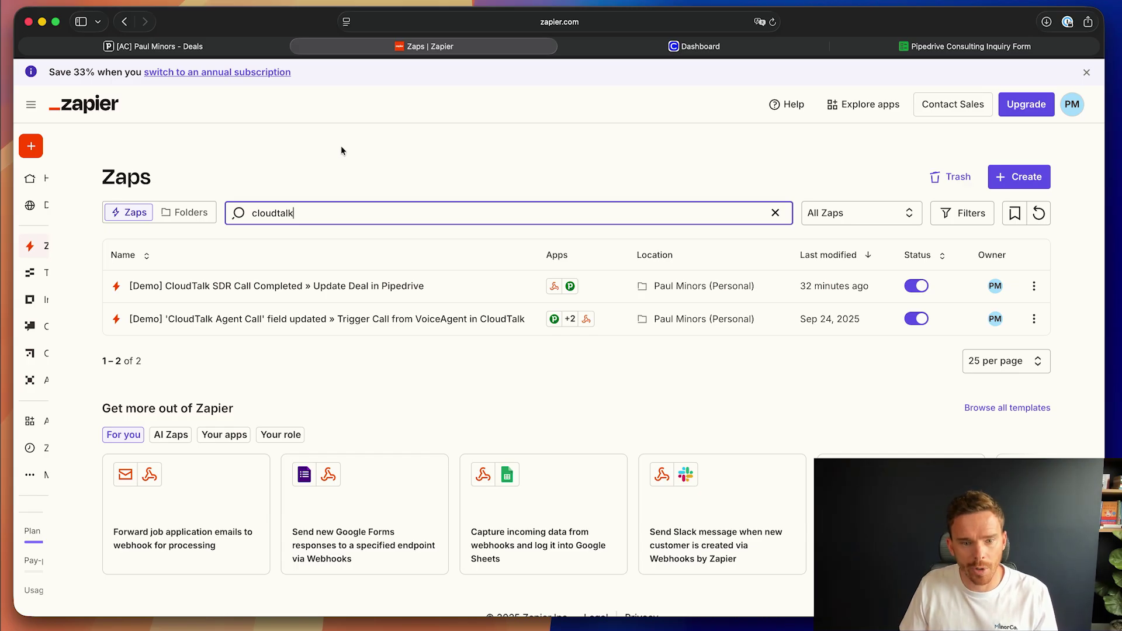
# Step: Open the Zap that triggers the CloudTalk call and inspect its Pipedrive trigger step
pyautogui.click(333, 307)
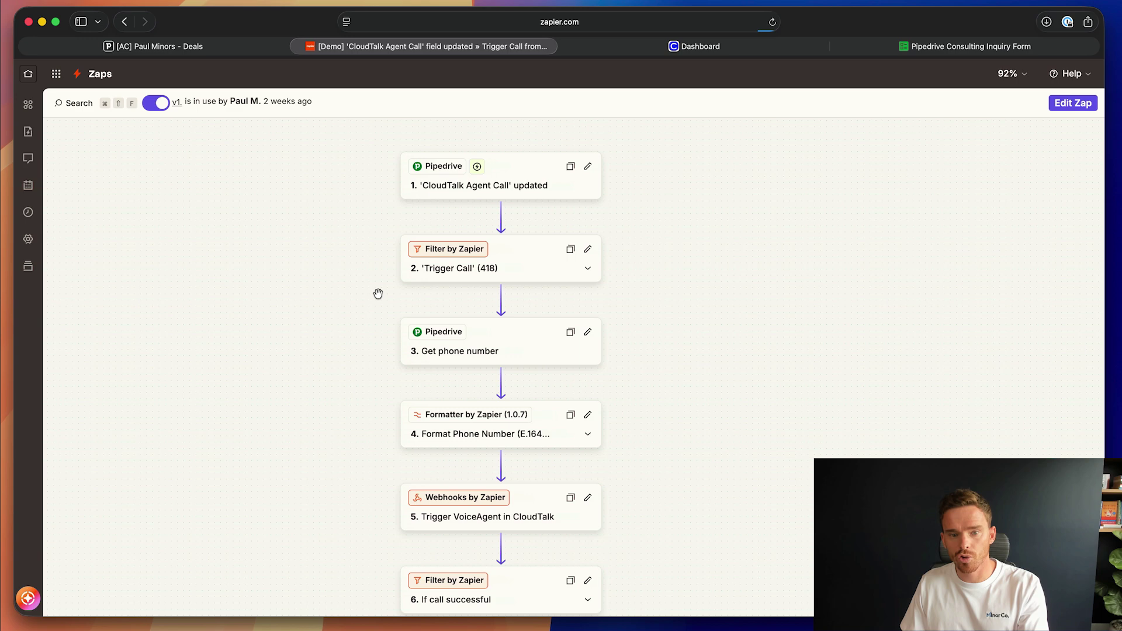
pyautogui.click(479, 187)
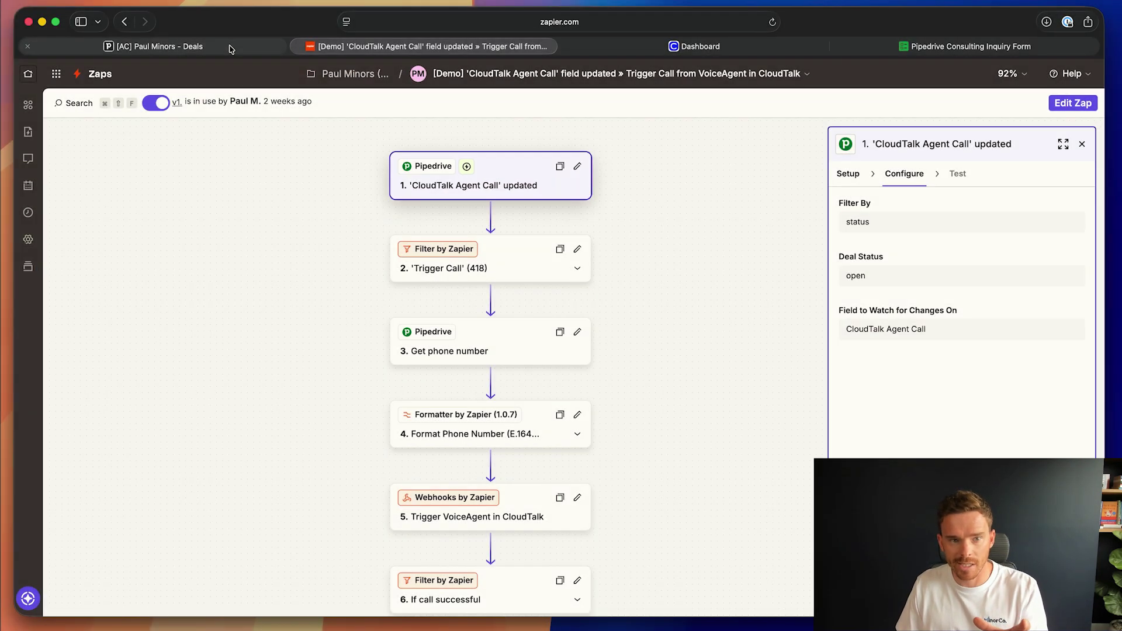
pyautogui.click(228, 47)
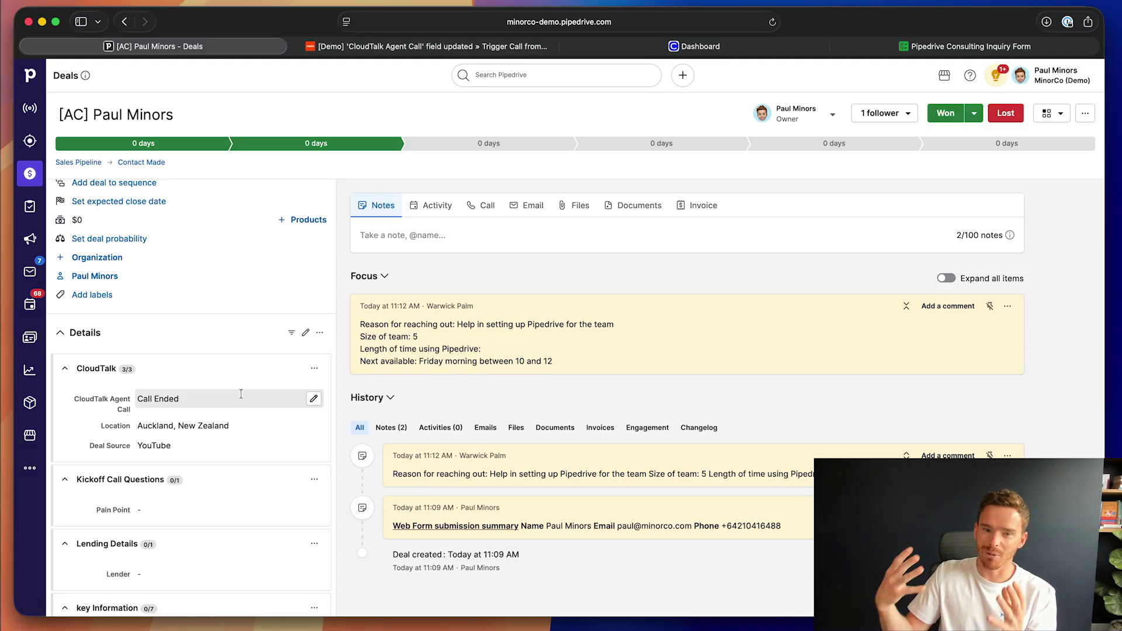
# Step: Bring up step 5, Trigger VoiceAgent in CloudTalk, showing its POST to the voice-agent calls URL
pyautogui.click(368, 47)
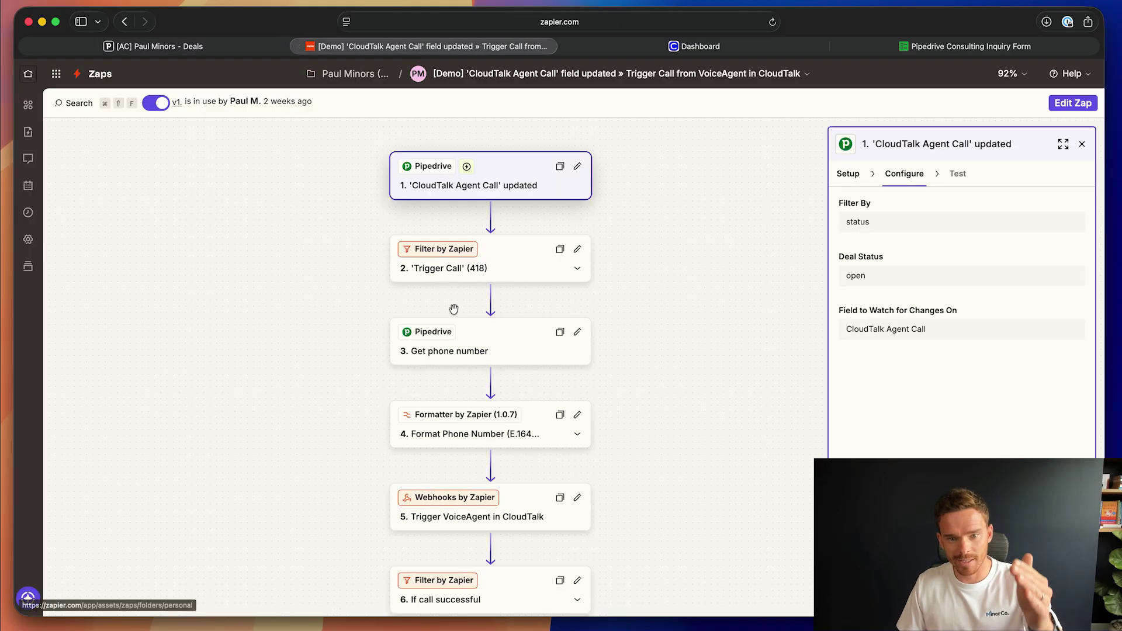
pyautogui.hscroll(3, 543, 275)
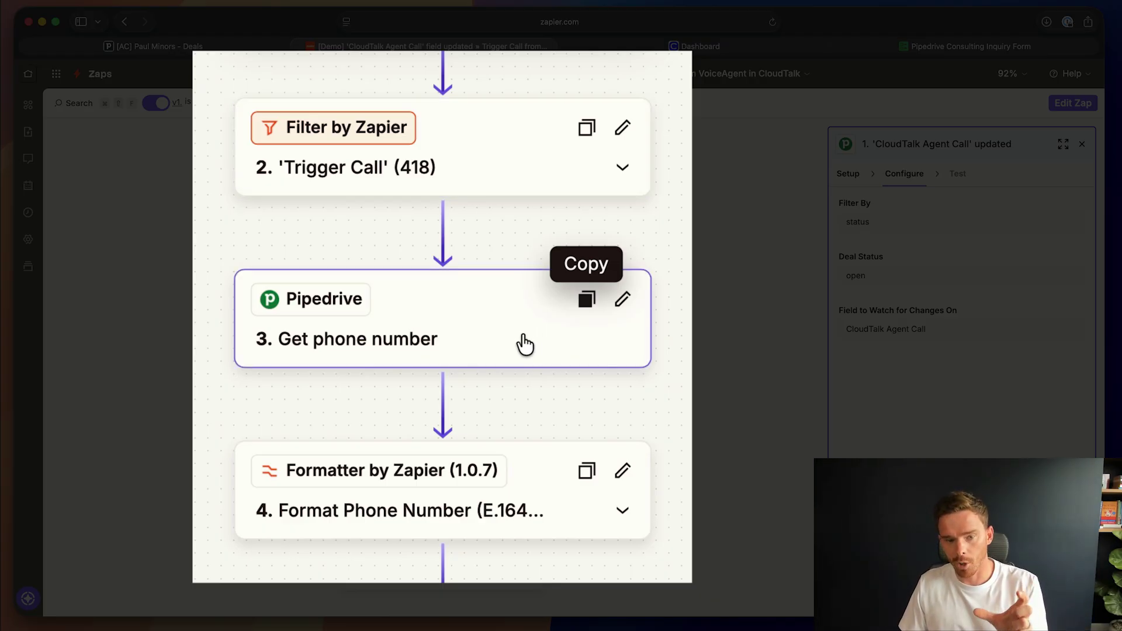
pyautogui.scroll(-3, 509, 526)
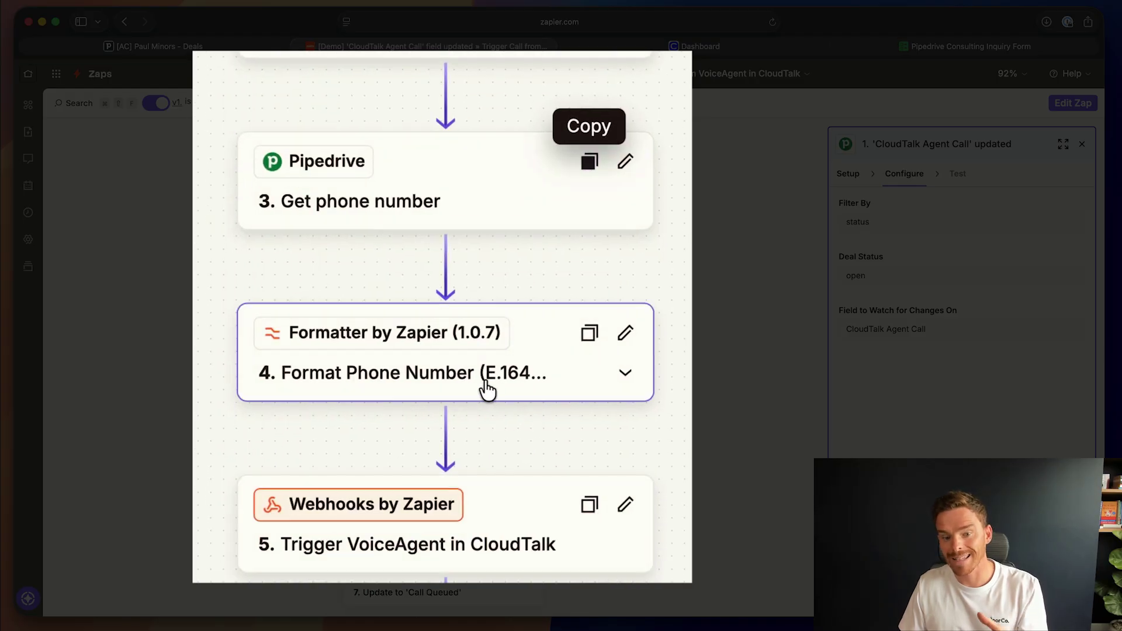
pyautogui.scroll(-3, 488, 386)
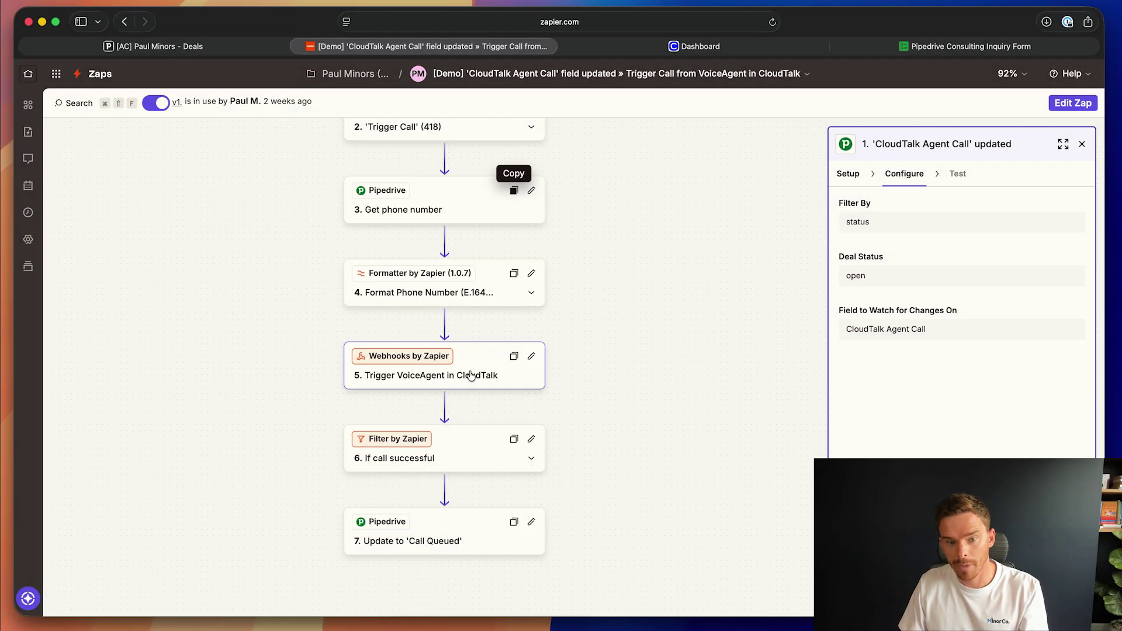
pyautogui.click(471, 375)
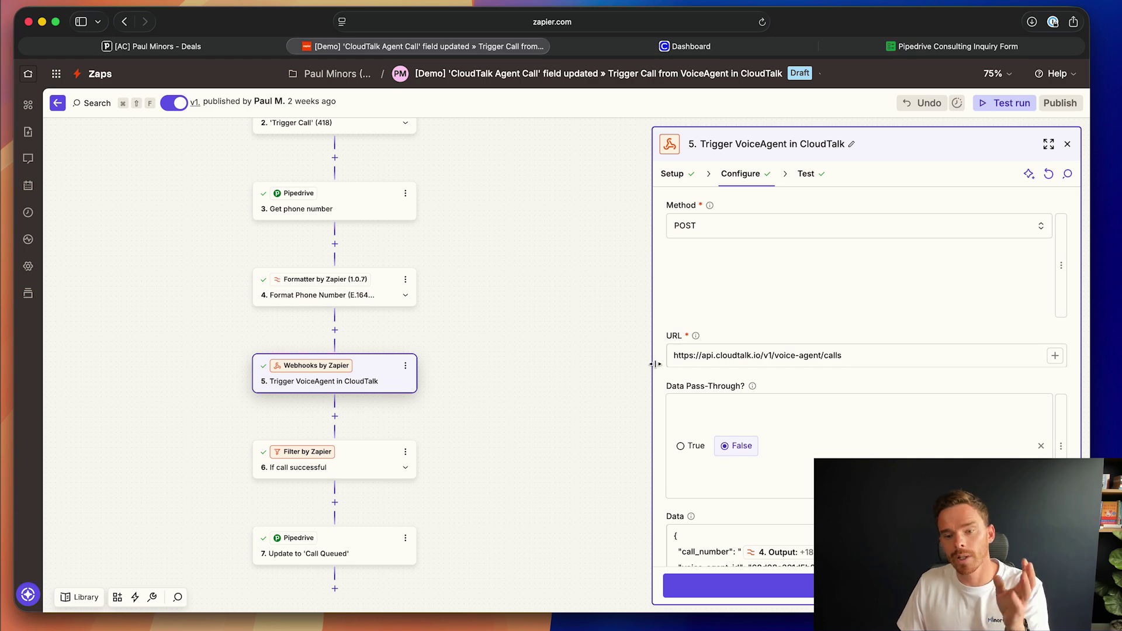
# Step: Review the webhook's Data JSON and select the voice_agent_id value to compare with CloudTalk
pyautogui.scroll(-2, 848, 414)
pyautogui.scroll(-6, 847, 408)
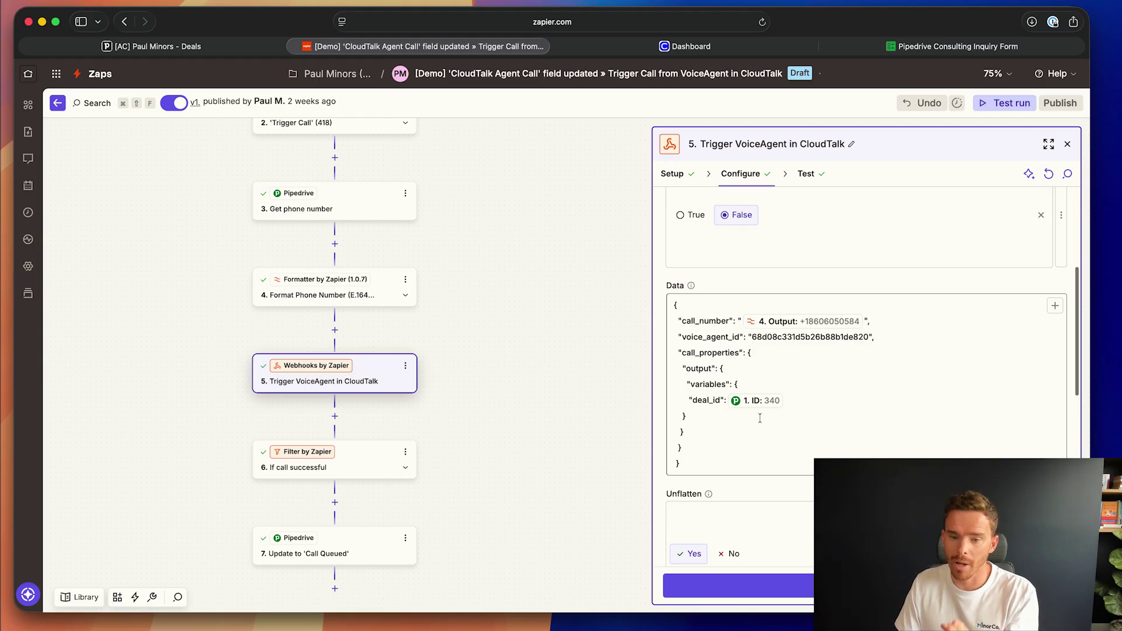
pyautogui.scroll(8, 780, 351)
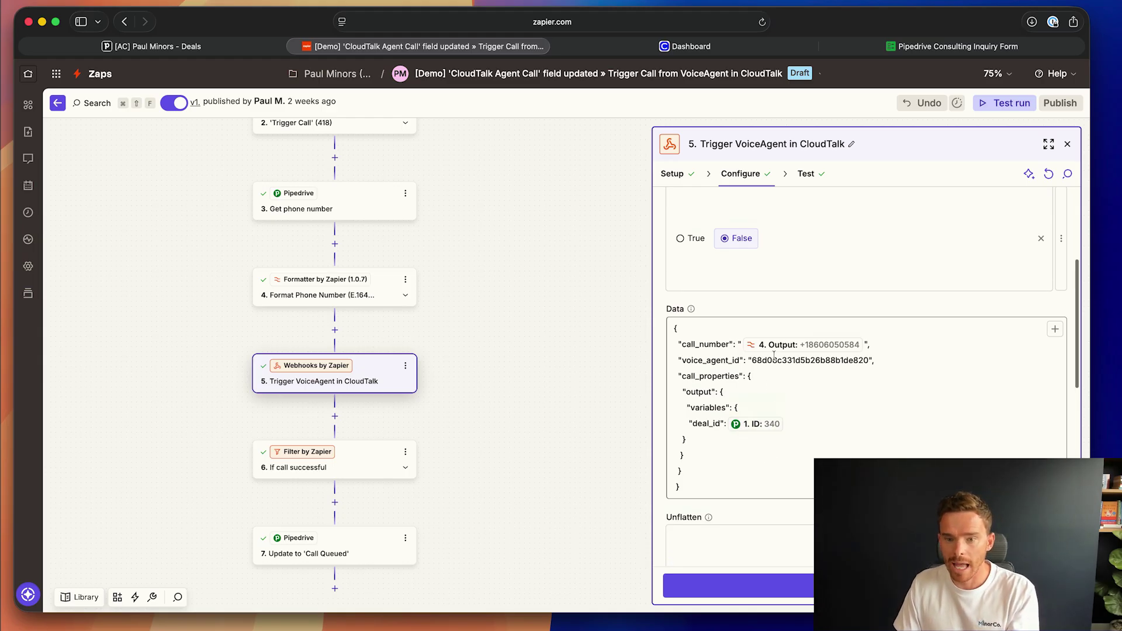
pyautogui.scroll(-1, 780, 340)
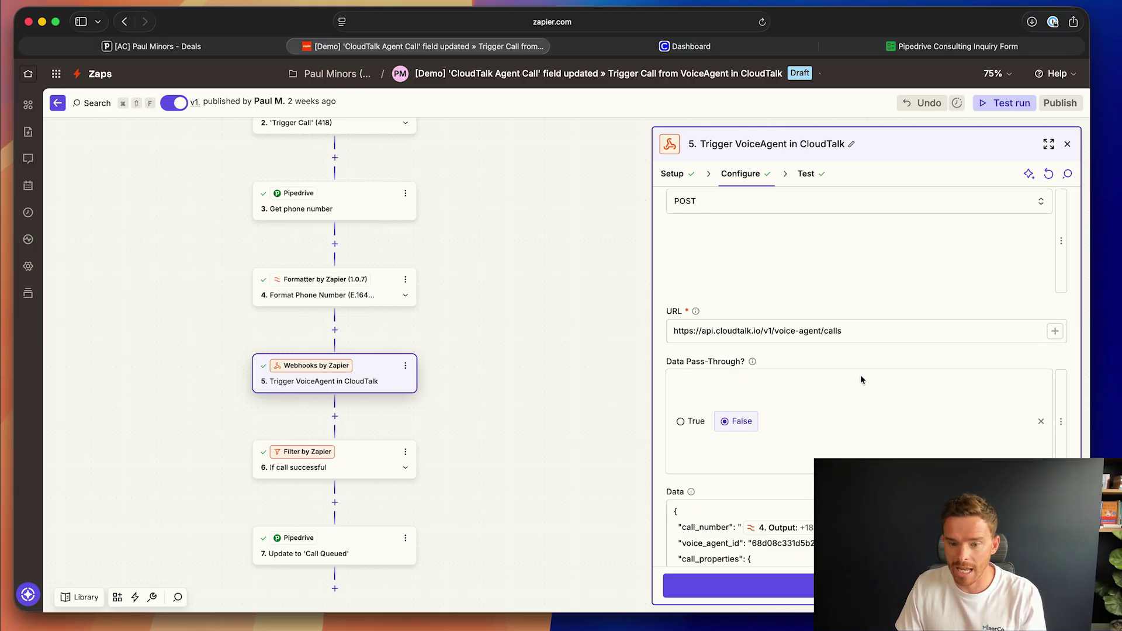
pyautogui.scroll(-5, 860, 377)
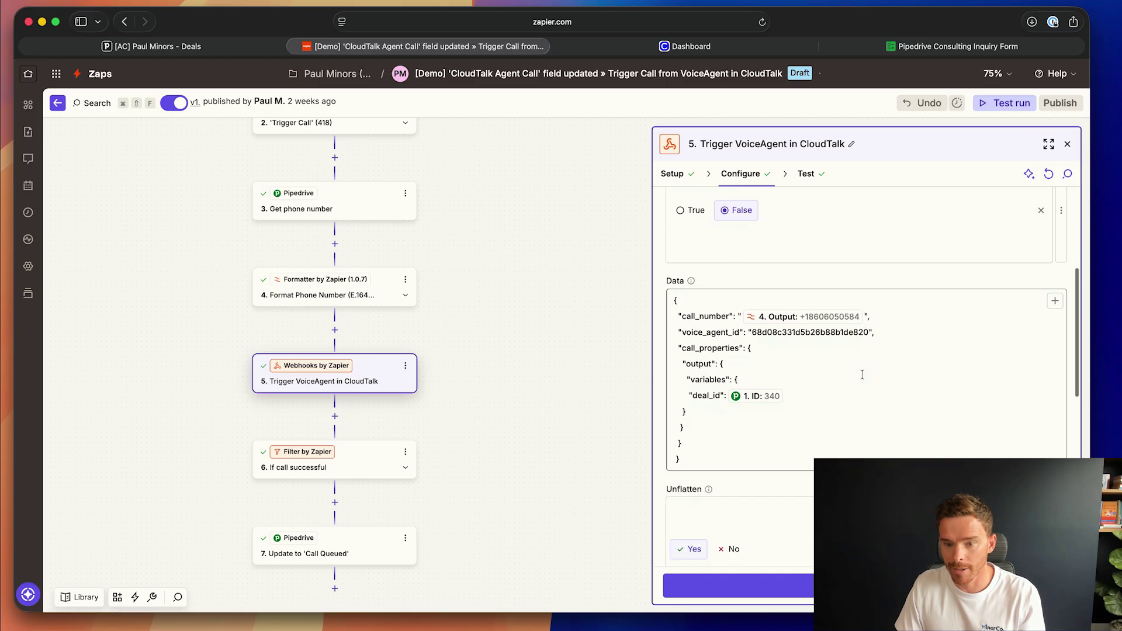
pyautogui.doubleClick(790, 331)
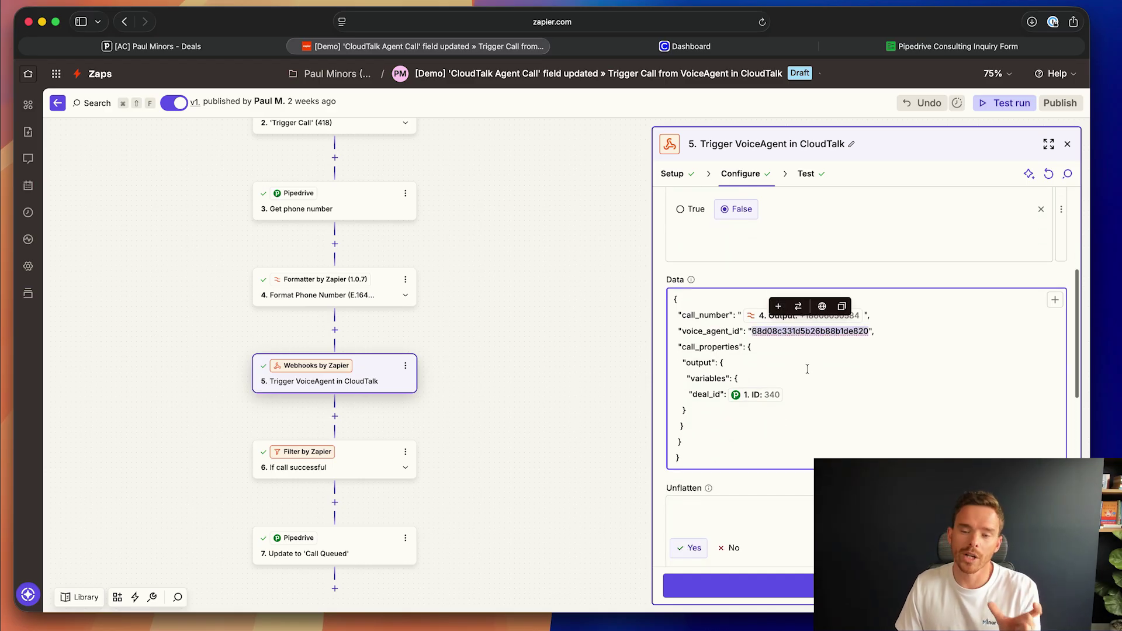
pyautogui.click(622, 47)
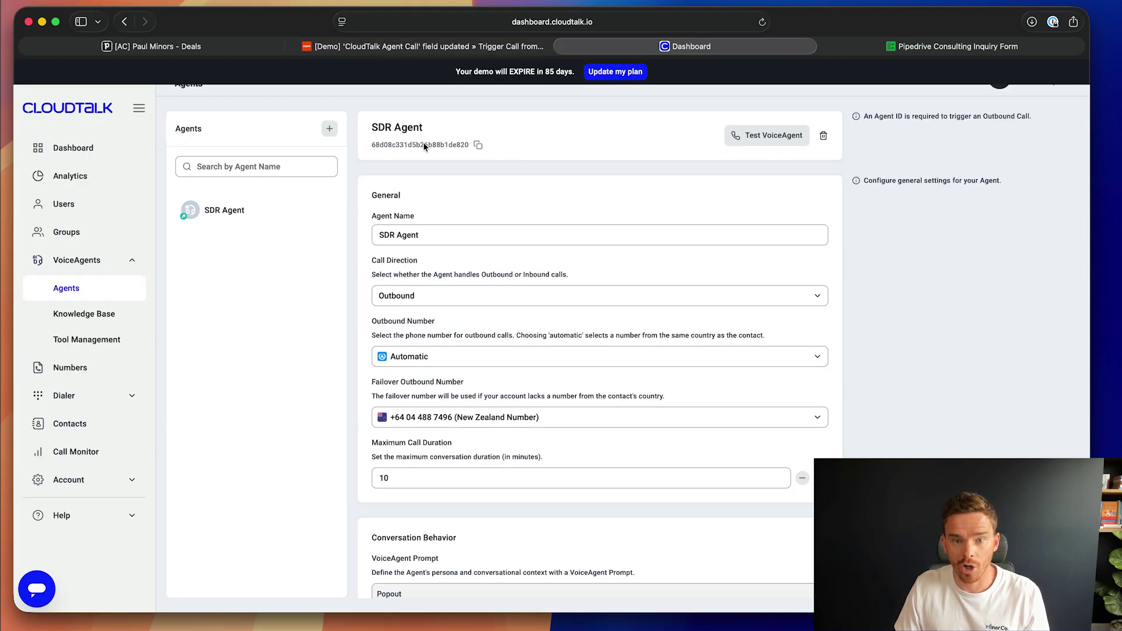
# Step: Show the SDR Agent's call analysis prompt and select its Zapier catch-hook call results endpoint URL
pyautogui.click(426, 47)
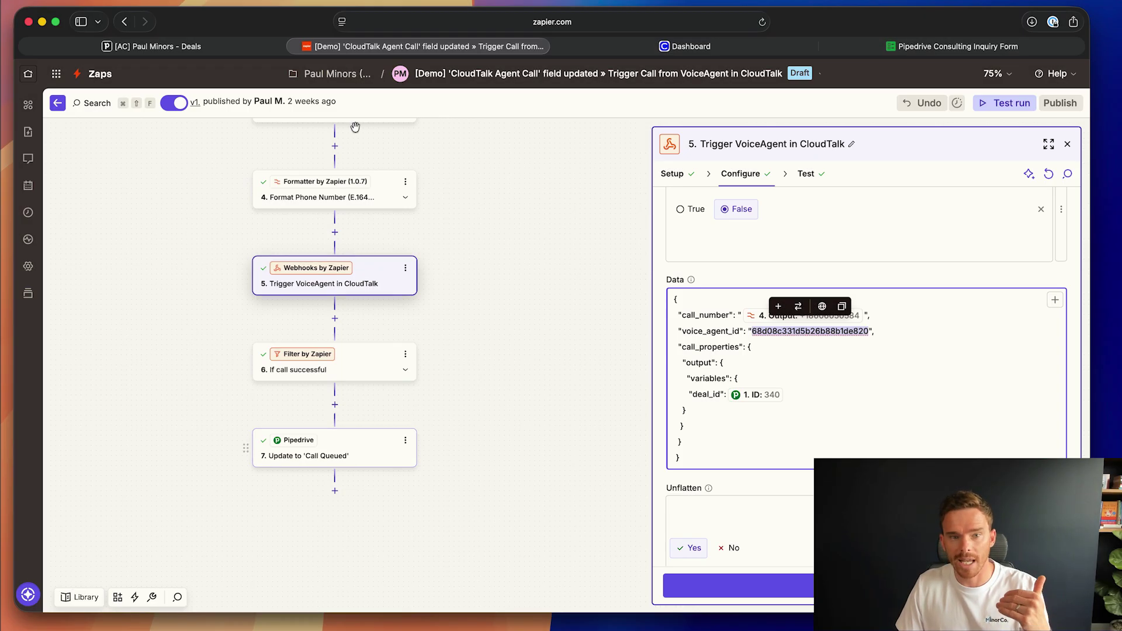
pyautogui.click(152, 46)
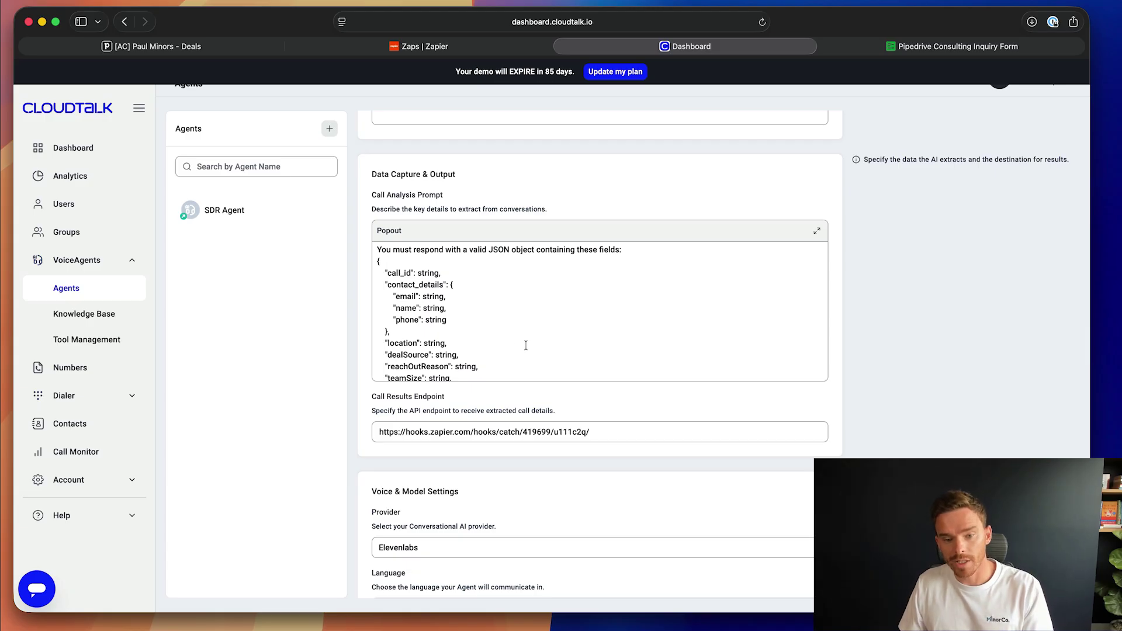
pyautogui.scroll(3, 494, 296)
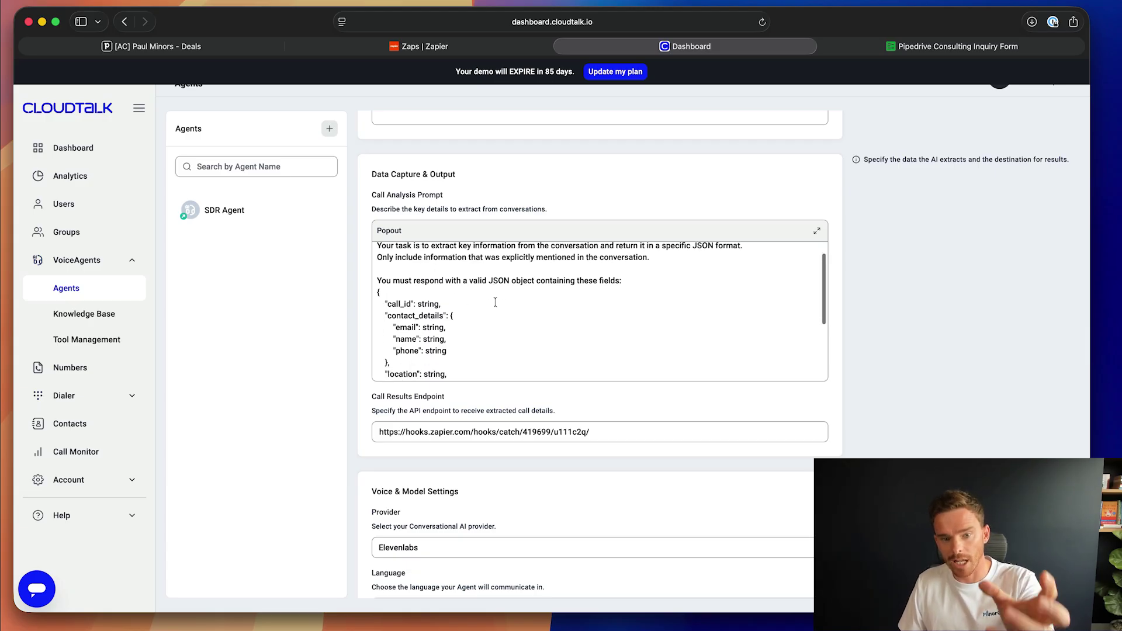
pyautogui.tripleClick(621, 438)
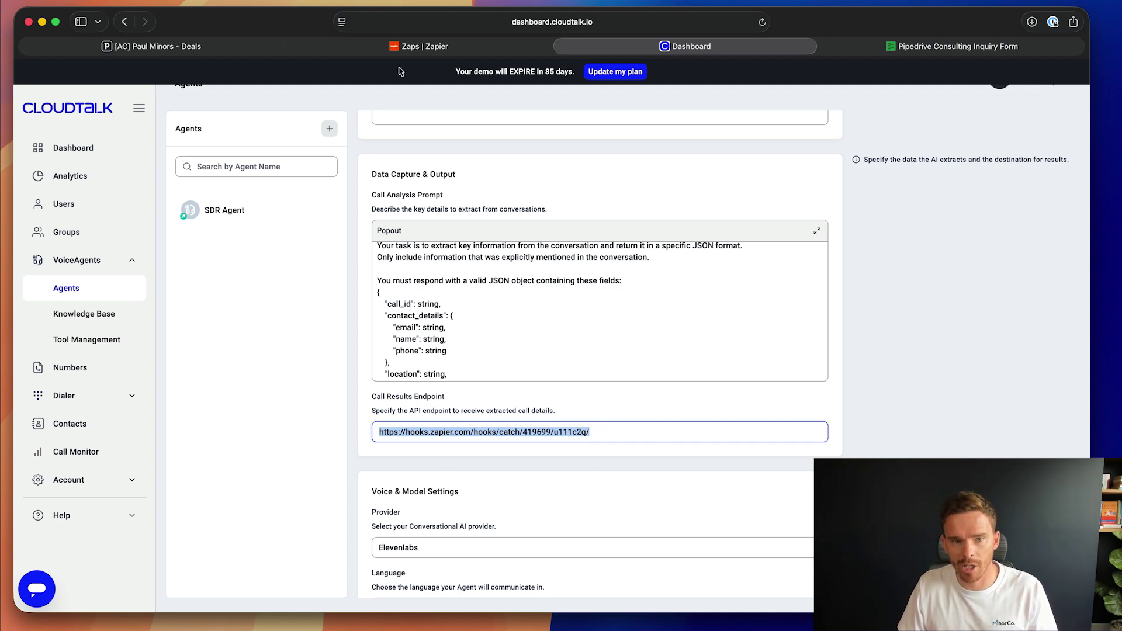
pyautogui.click(409, 47)
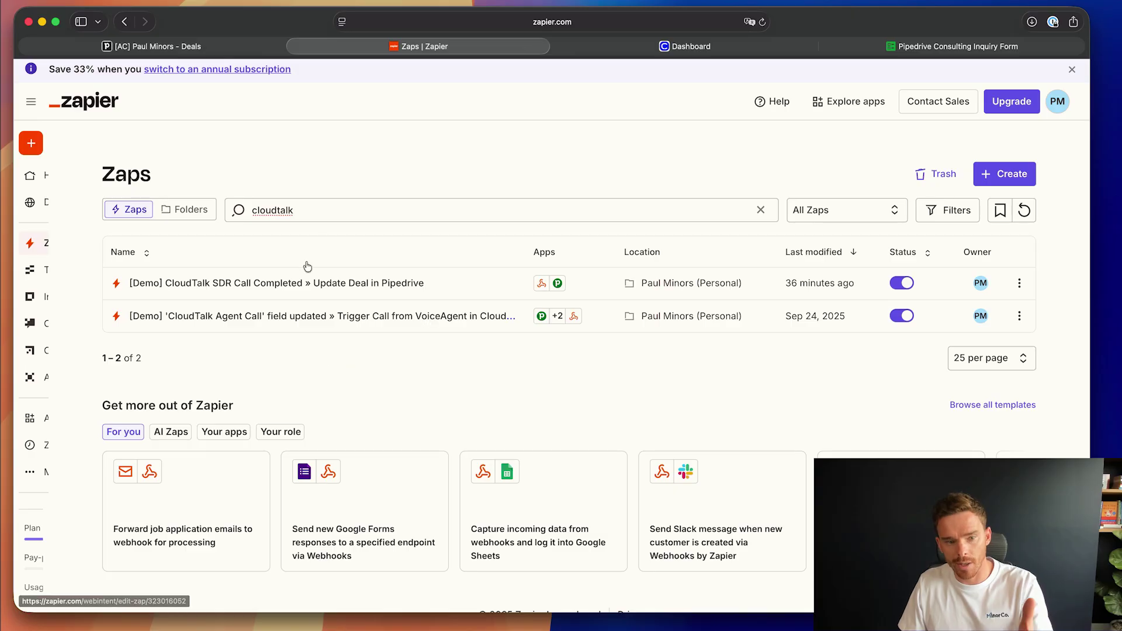
# Step: Open the '[Demo] CloudTalk SDR Call Completed' Zap and view its POST trigger and Update deal step
pyautogui.click(368, 280)
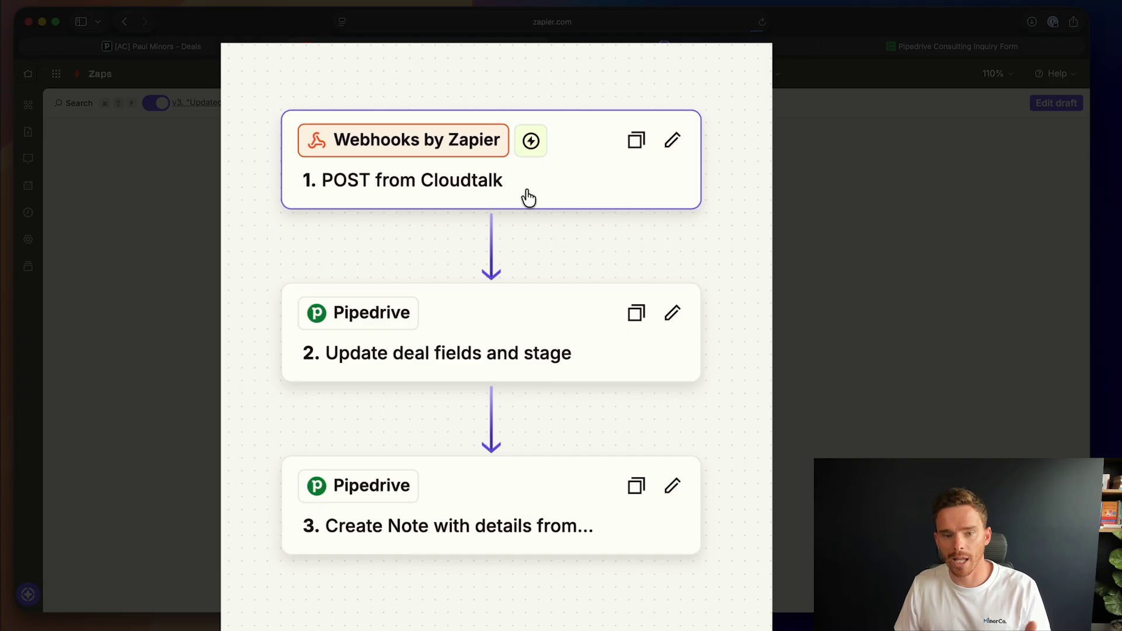
pyautogui.click(526, 193)
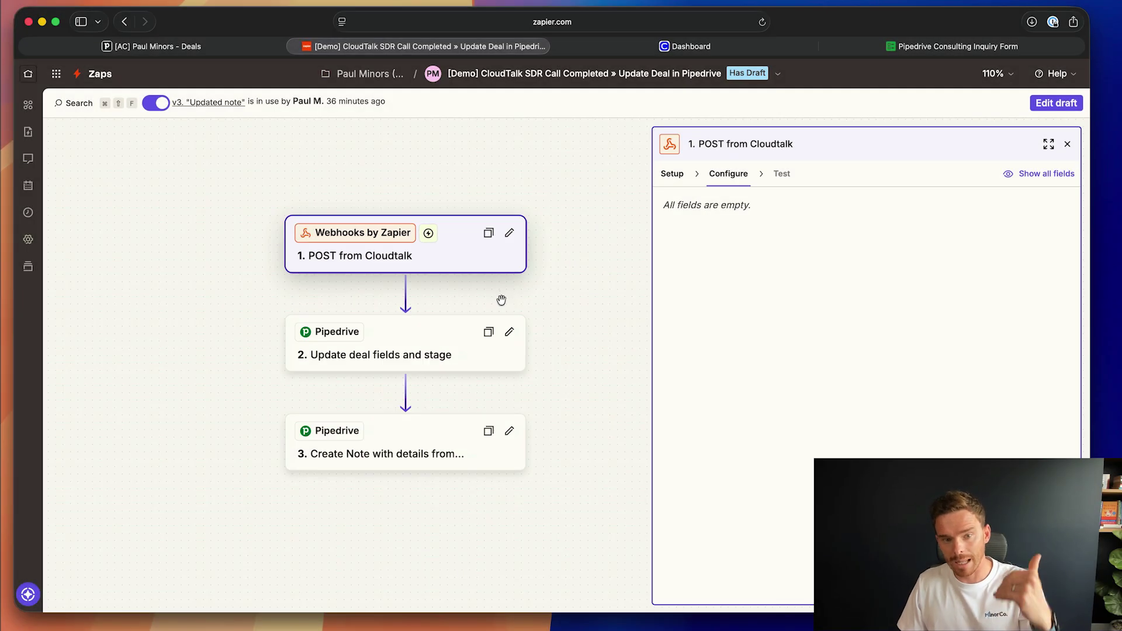
pyautogui.click(462, 325)
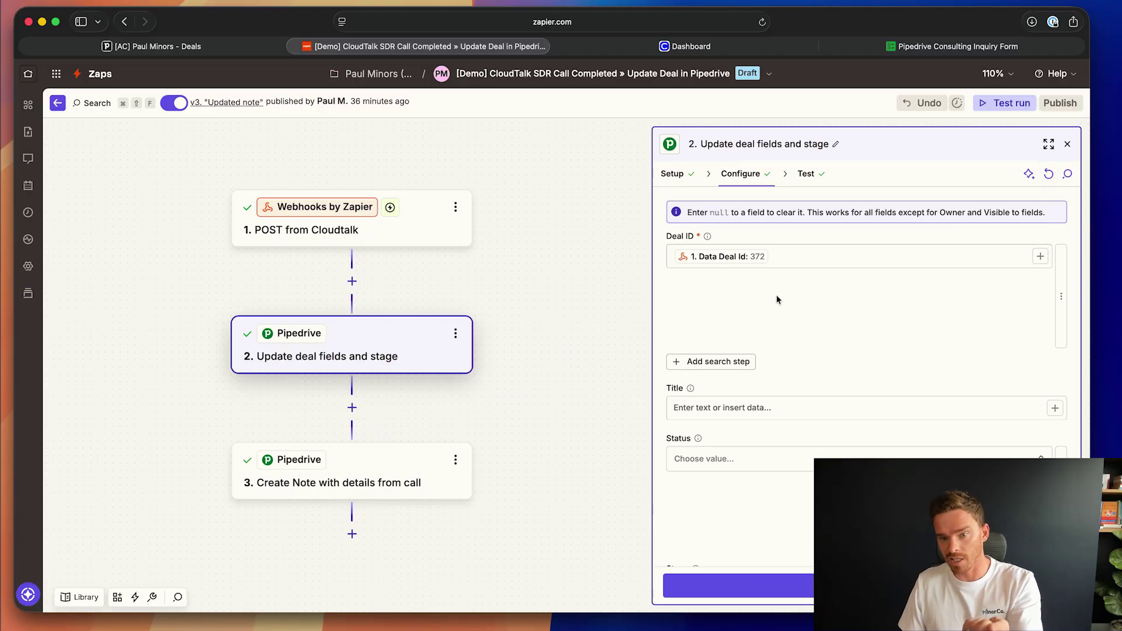
# Step: Scroll the Update deal step to Stage, then view the Create Note step's mapped call answers
pyautogui.scroll(-5, 789, 356)
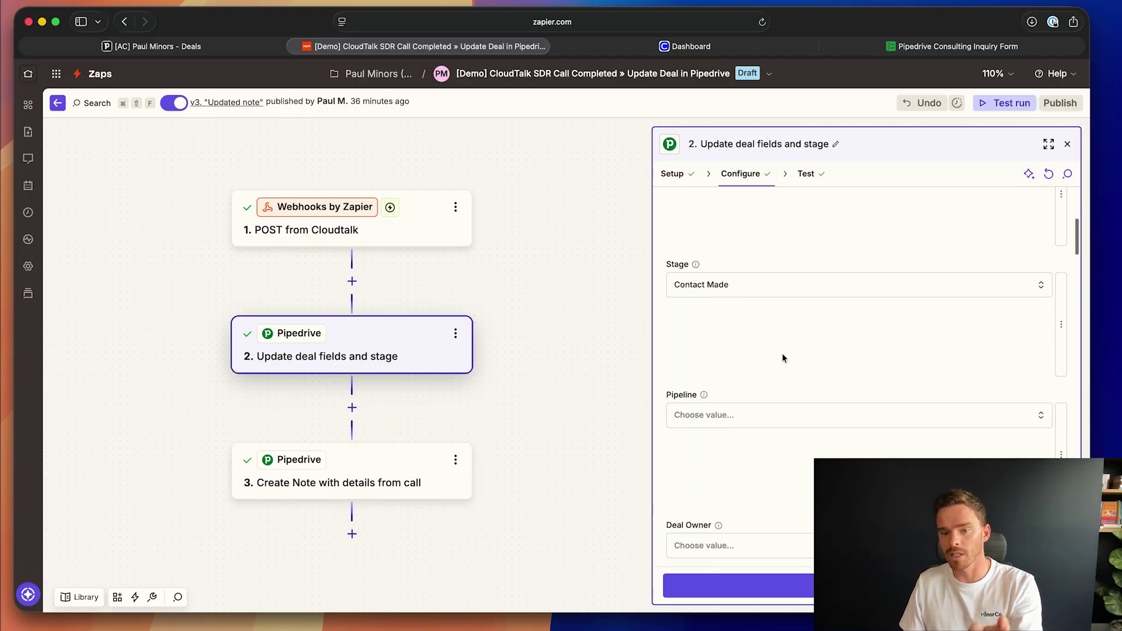
pyautogui.scroll(-4, 781, 356)
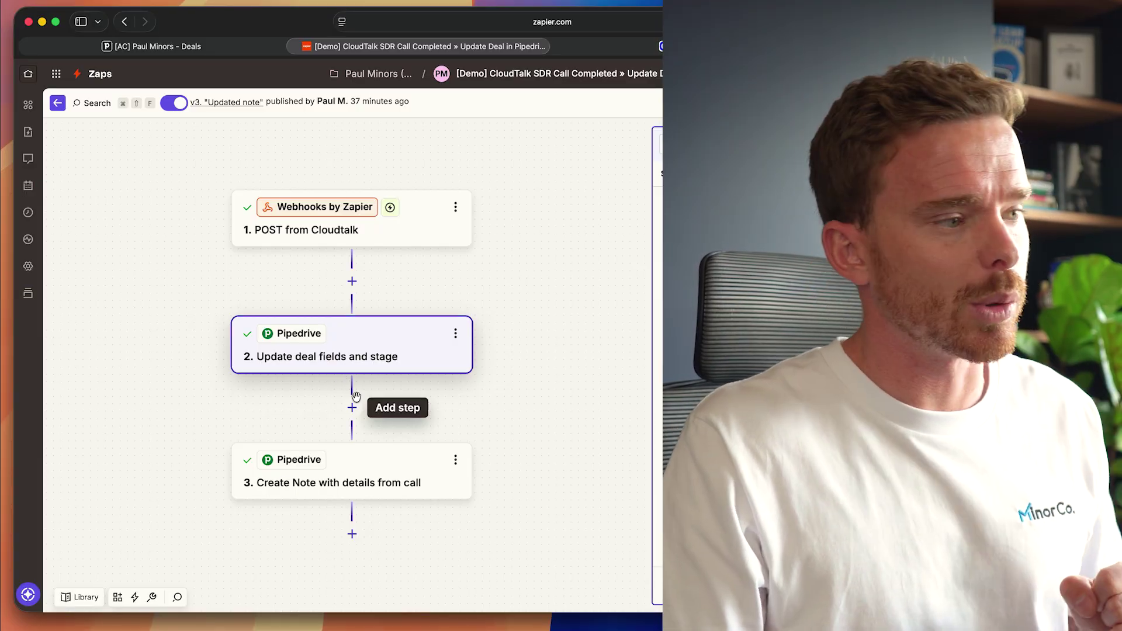
pyautogui.scroll(-2, 397, 409)
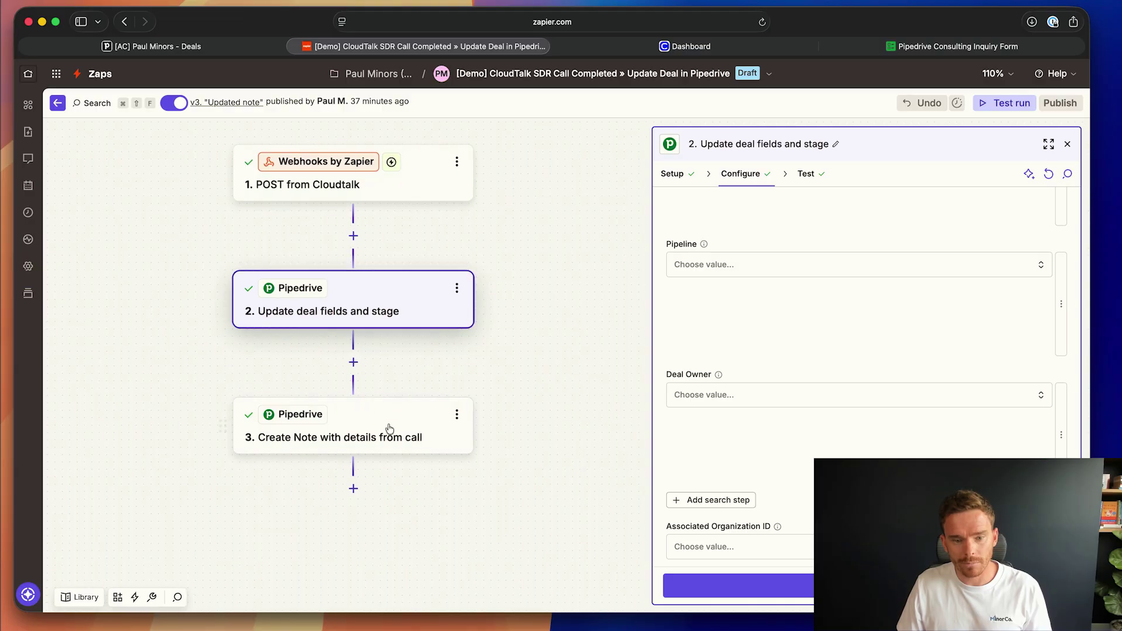
pyautogui.click(450, 426)
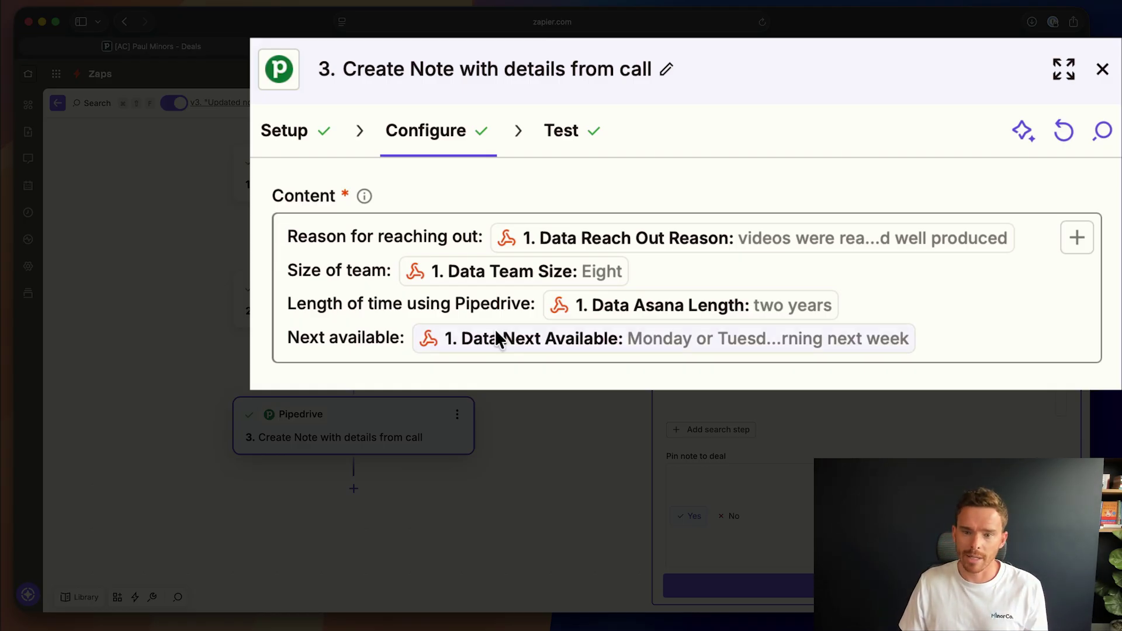
pyautogui.scroll(-2, 498, 336)
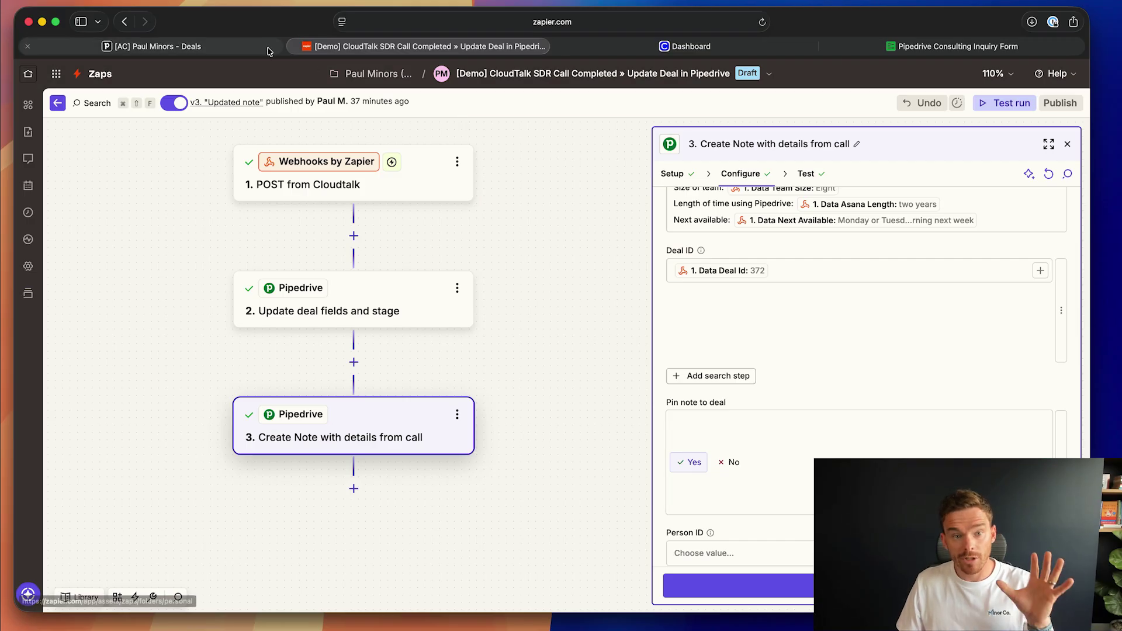
# Step: Compare the Zap's note mapping with the deal's pinned note showing team size 5 and Friday 10–12
pyautogui.click(259, 47)
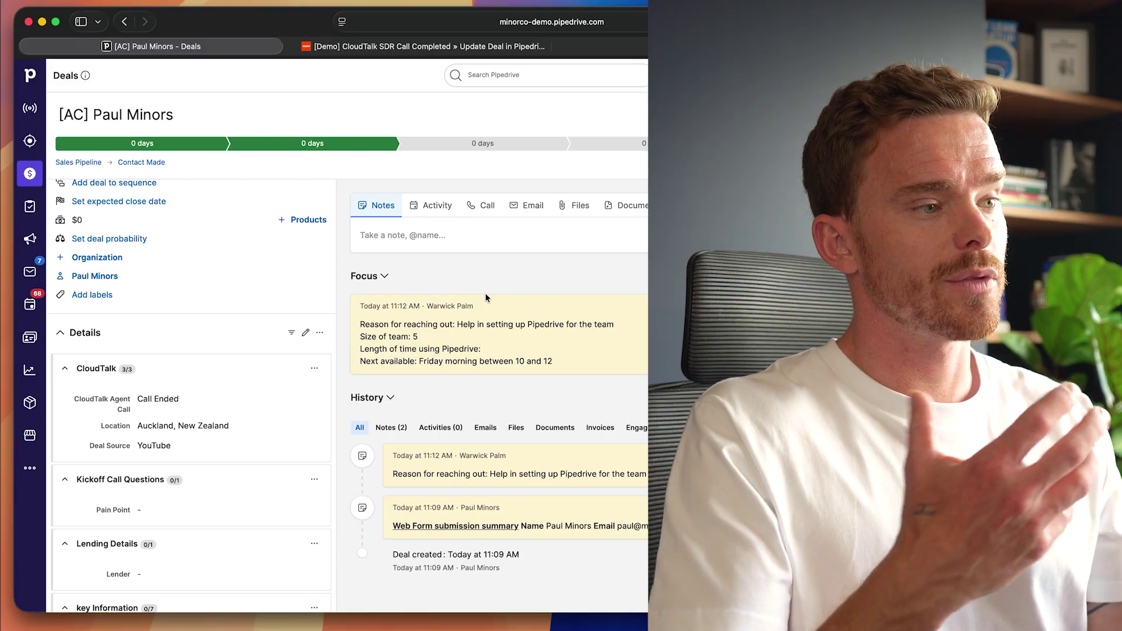
pyautogui.hotkey('ctrl', 'Tab')
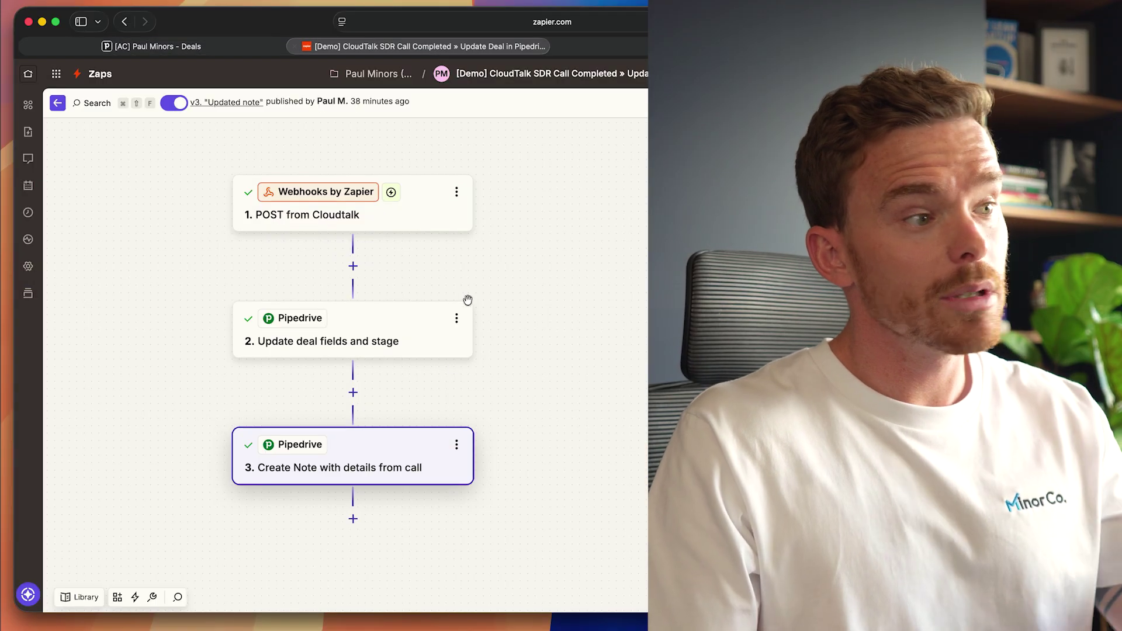
pyautogui.hscroll(-1, 525, 412)
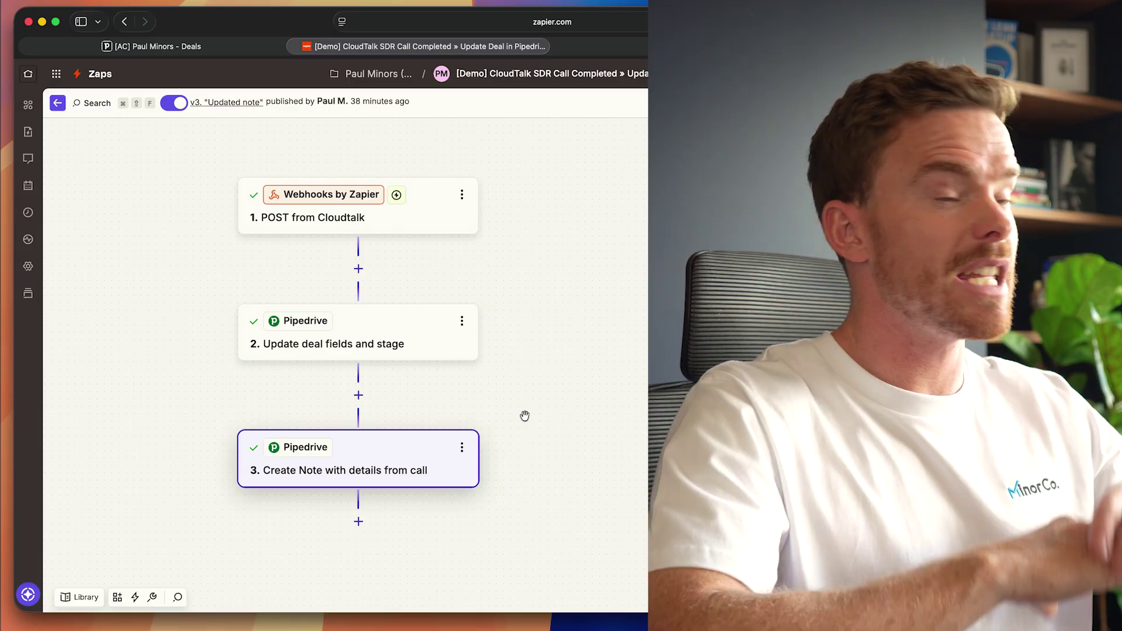
pyautogui.hotkey('ctrl', 'shift', 'Tab')
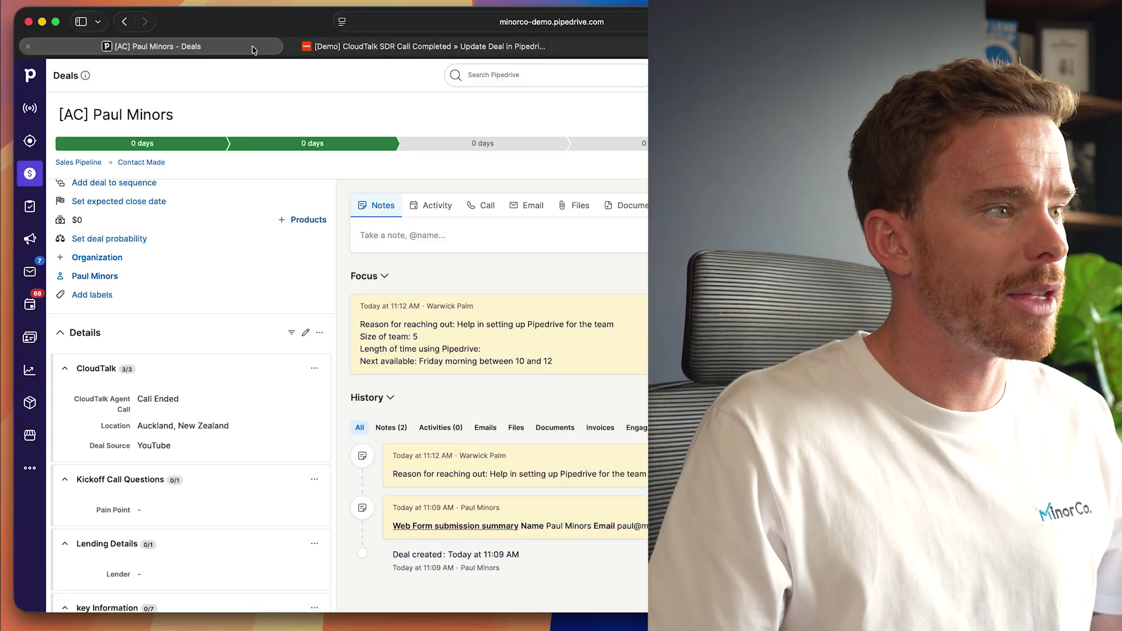